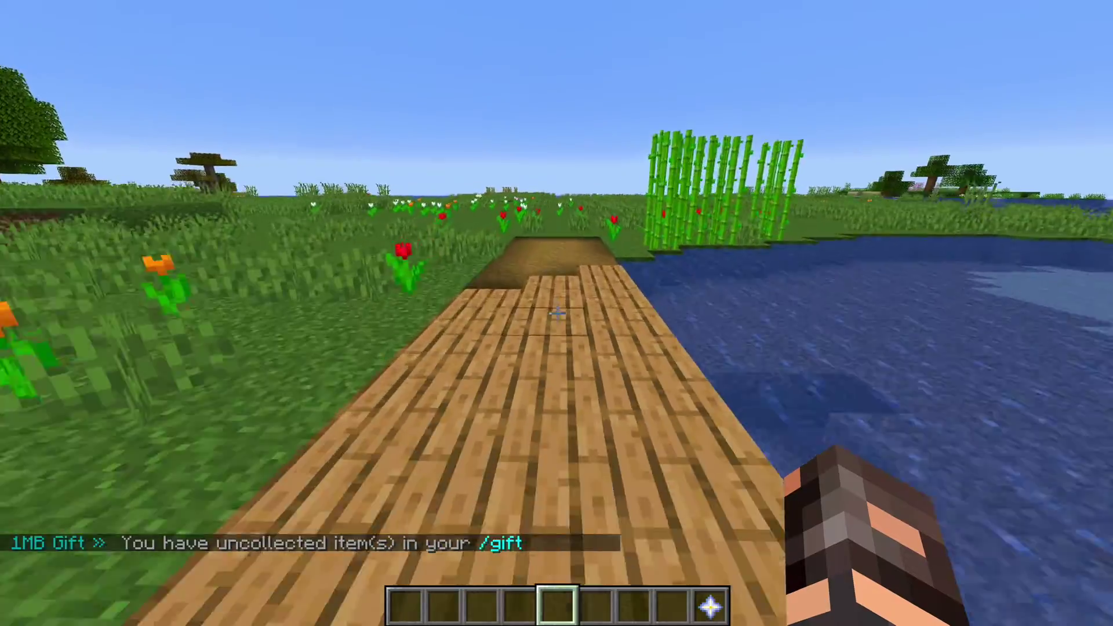
# Step: Walk along the oak path and place an extra Oak Planks block on it
pyautogui.moveTo(557, 314)
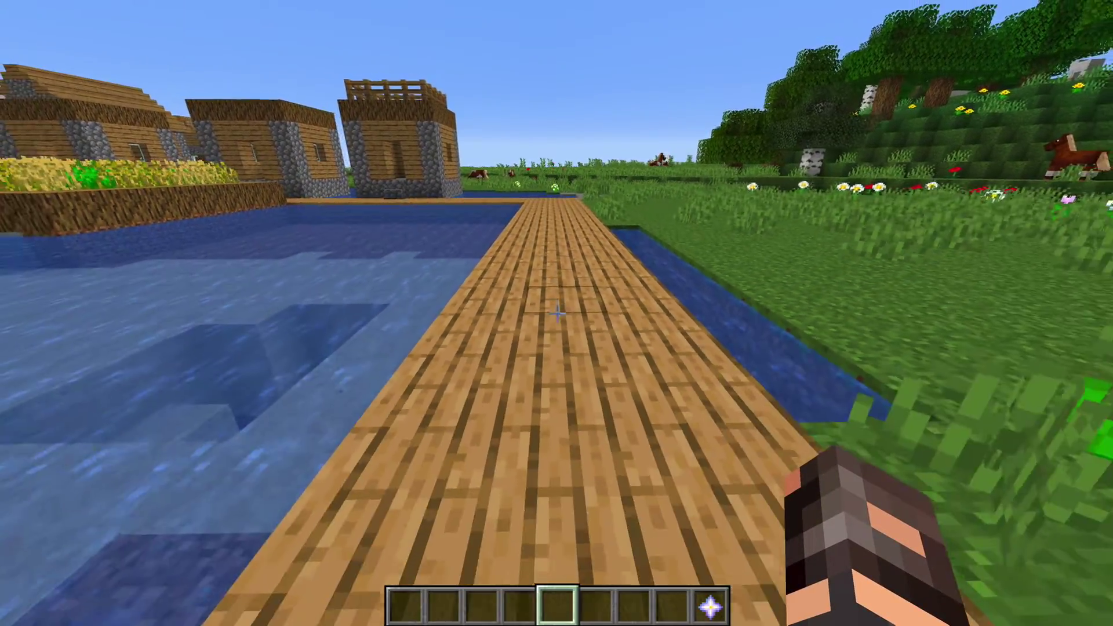
pyautogui.press('w')
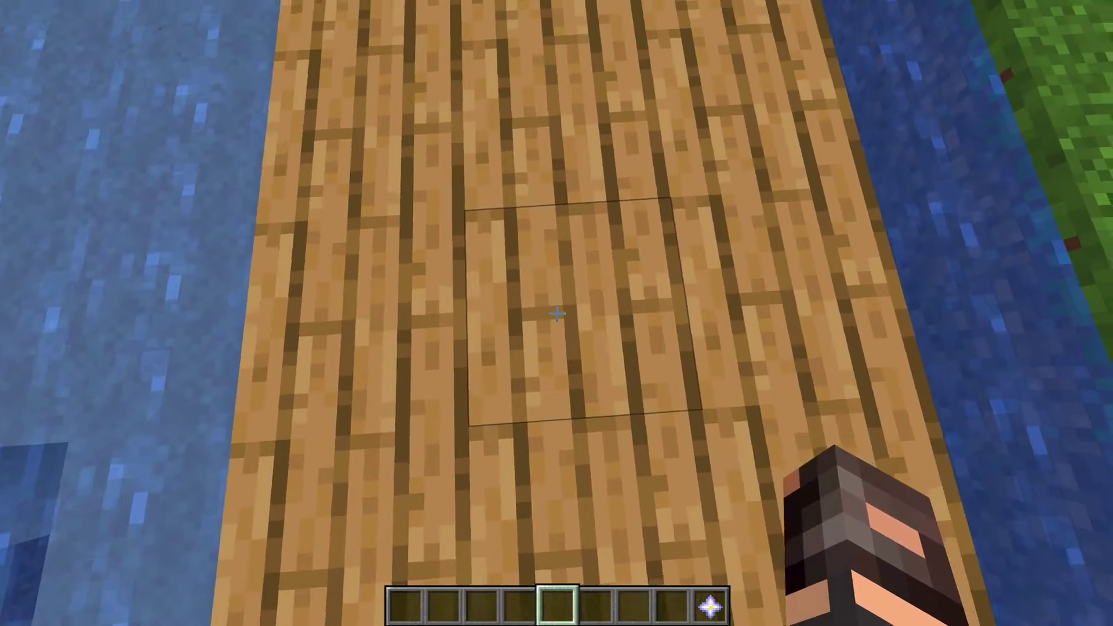
pyautogui.middleClick(557, 313)
pyautogui.rightClick(556, 314)
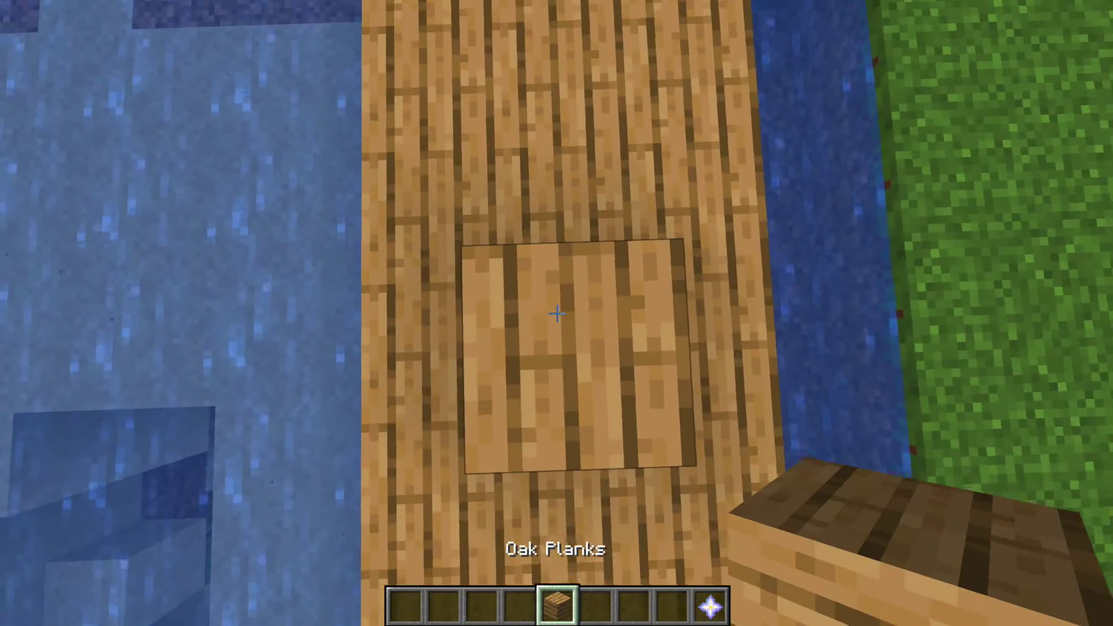
# Step: Begin typing the /cmi hologram new command in chat
pyautogui.moveTo(557, 314)
pyautogui.scroll(-1, 556, 313)
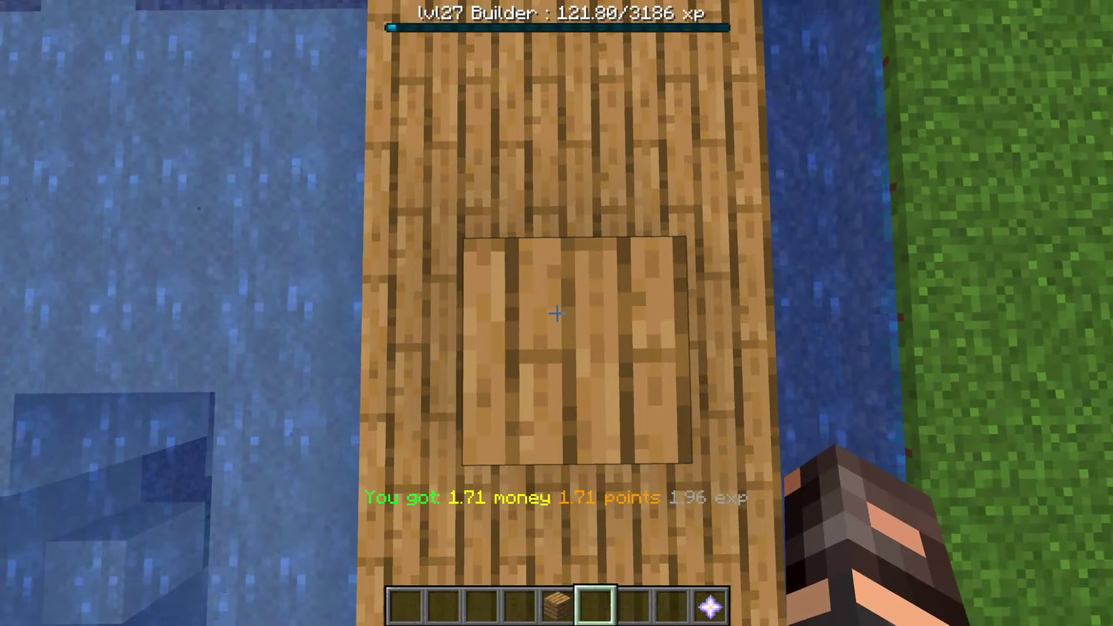
pyautogui.press('/')
pyautogui.write('cm i hologram new')
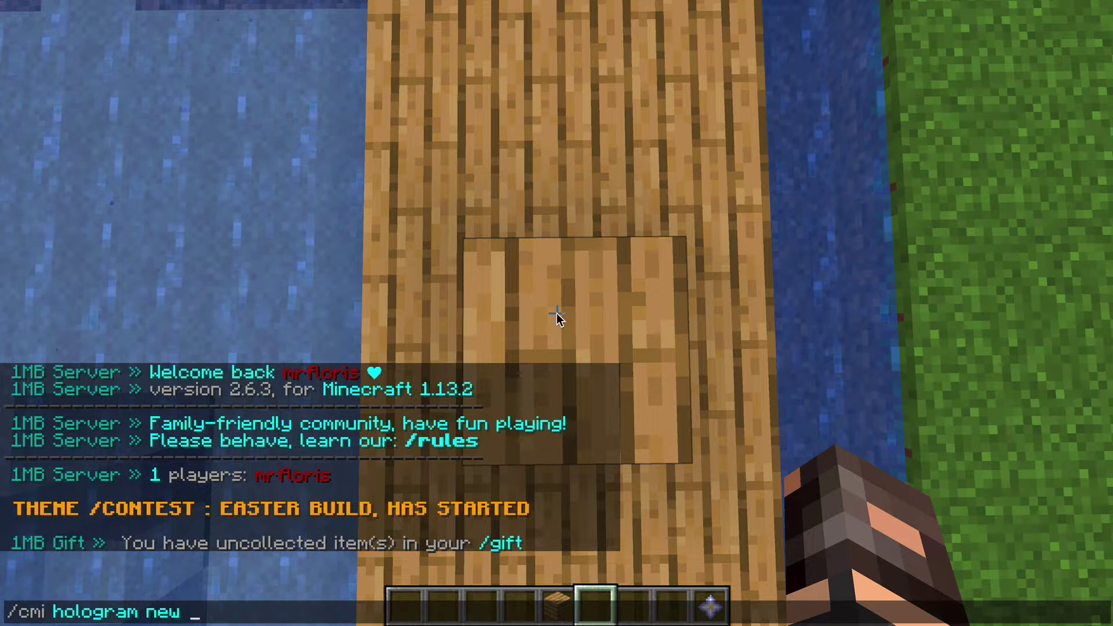
# Step: Run /cmi hologram new TestText, after trying other names, and reopen chat
pyautogui.write('Rules')
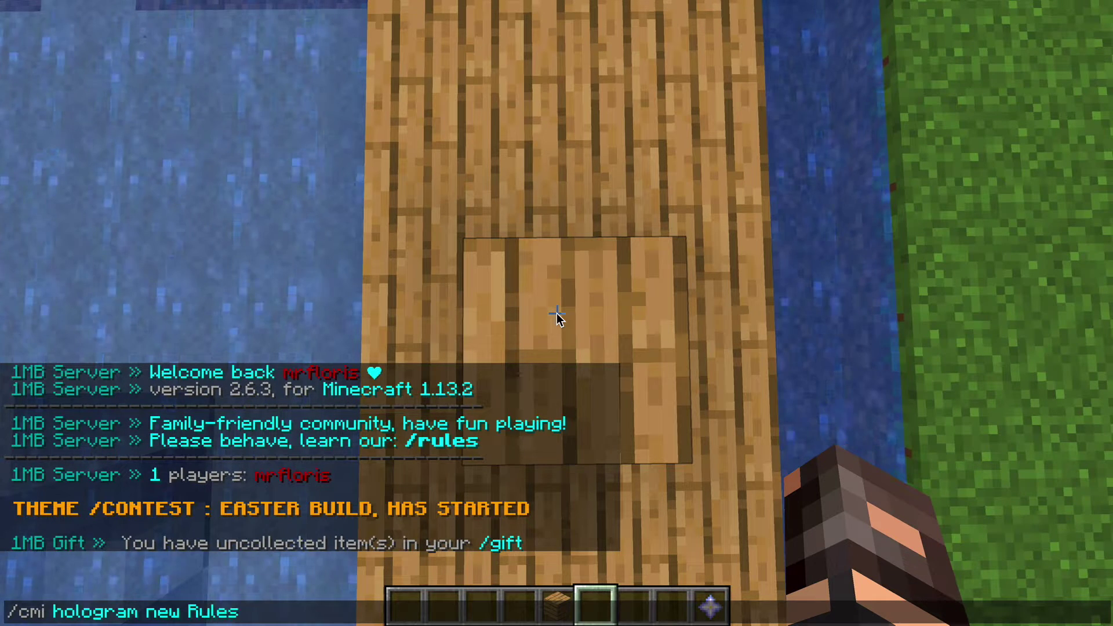
pyautogui.press('BackSpace')
pyautogui.press('BackSpace')
pyautogui.press('BackSpace')
pyautogui.press('BackSpace')
pyautogui.press('BackSpace')
pyautogui.write('Hello')
pyautogui.press('BackSpace')
pyautogui.press('BackSpace')
pyautogui.press('BackSpace')
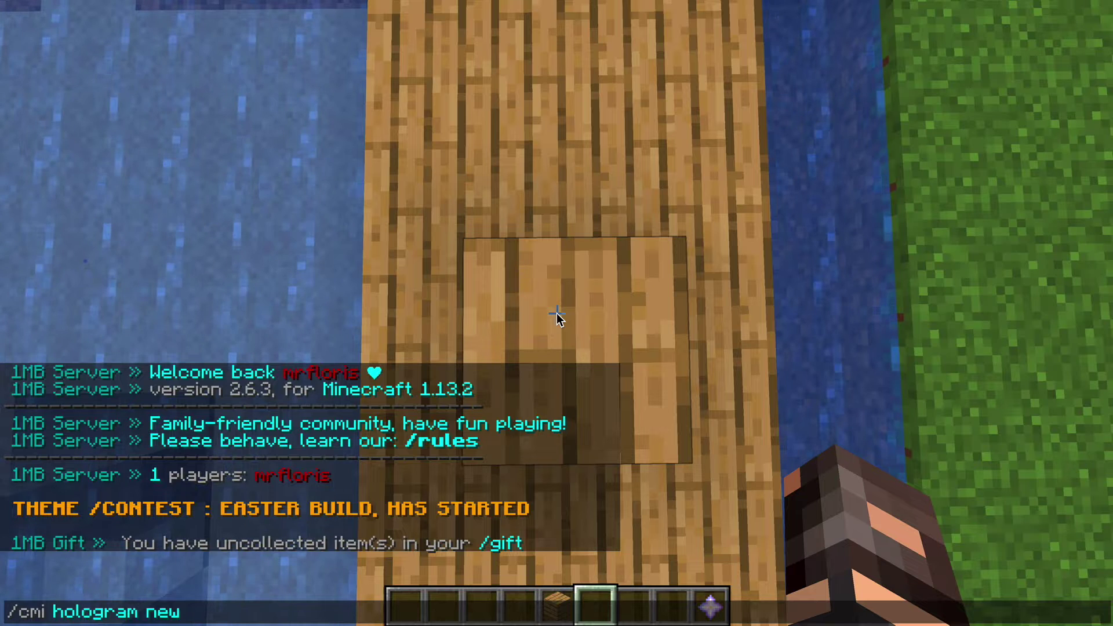
pyautogui.write('Test')
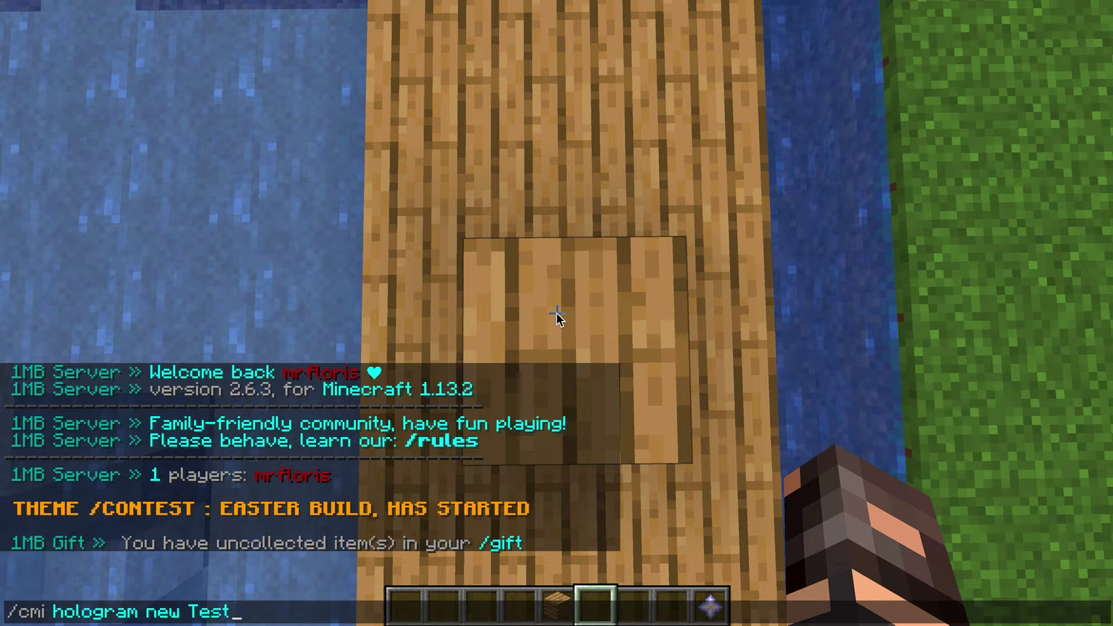
pyautogui.write('Text')
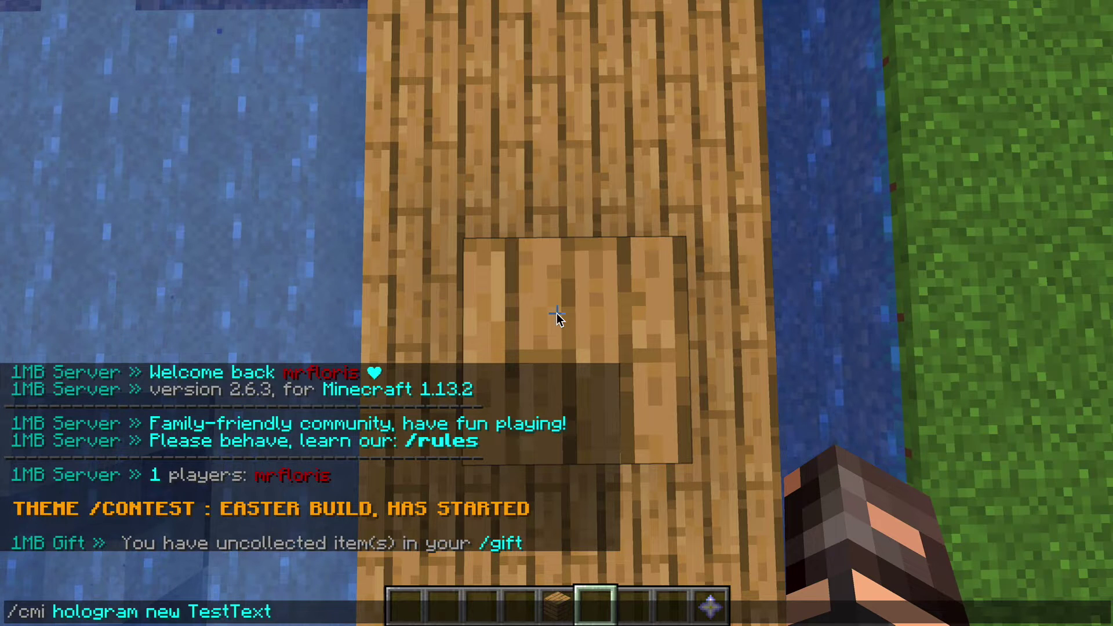
pyautogui.press('Return')
pyautogui.press('t')
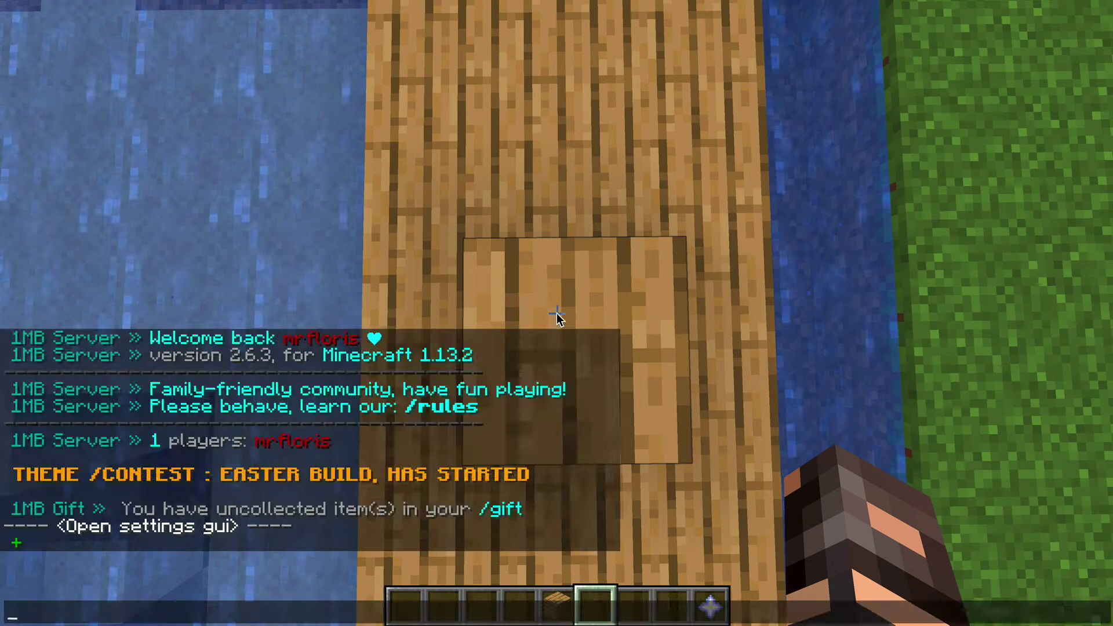
# Step: Add page 1 lines '&6 This is page 1' and '&e Text for page 1', then '!nextpage!'
pyautogui.click(17, 545)
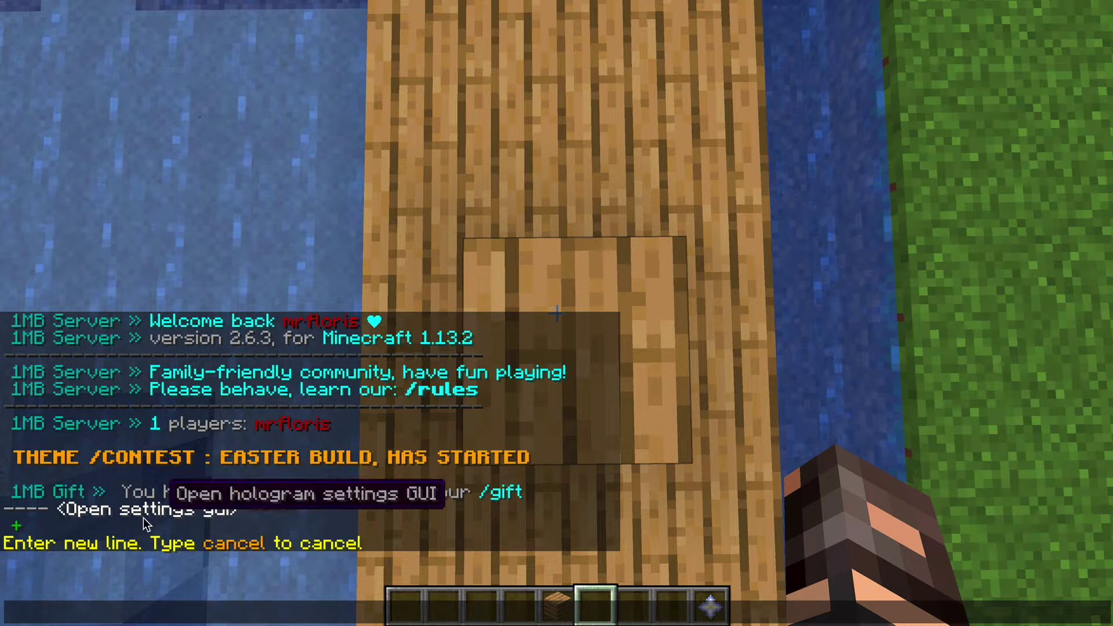
pyautogui.write('&')
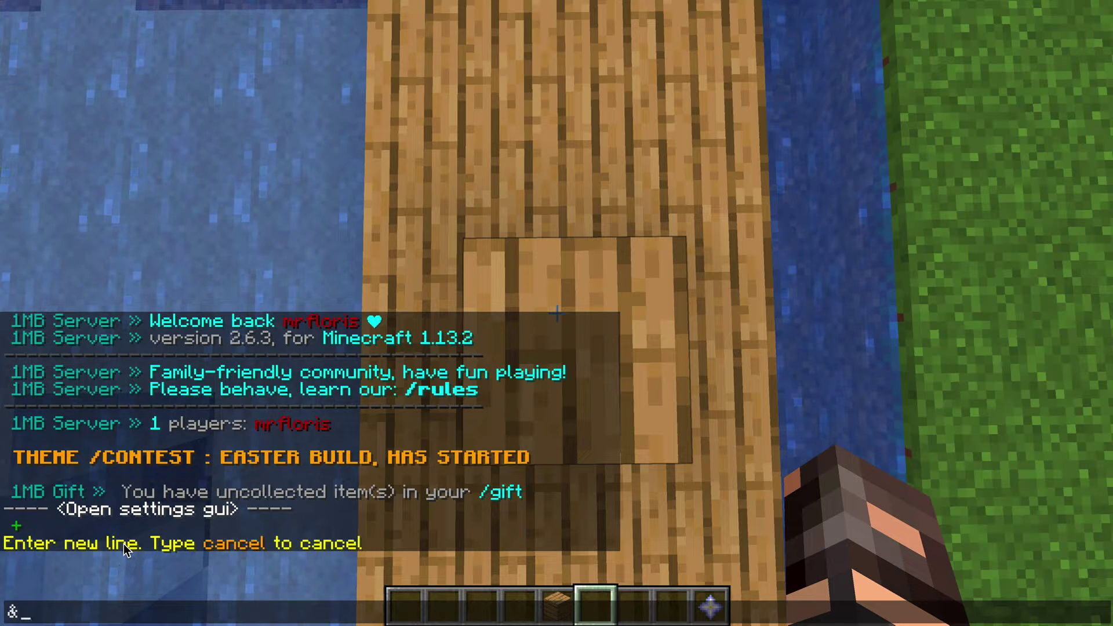
pyautogui.write('6 This is page 1')
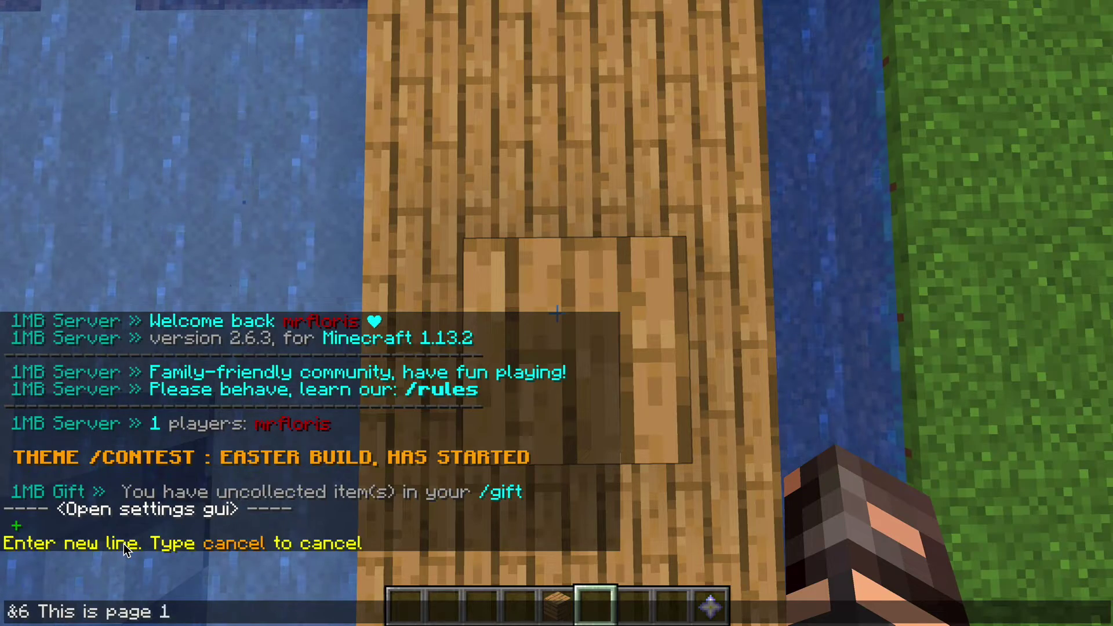
pyautogui.press('Return')
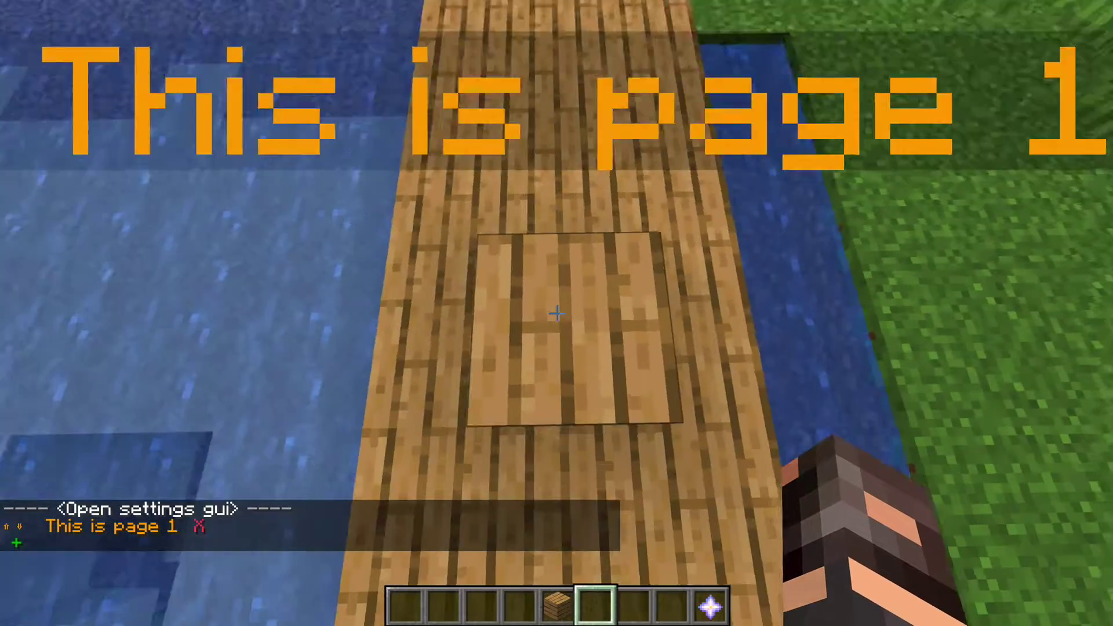
pyautogui.press('t')
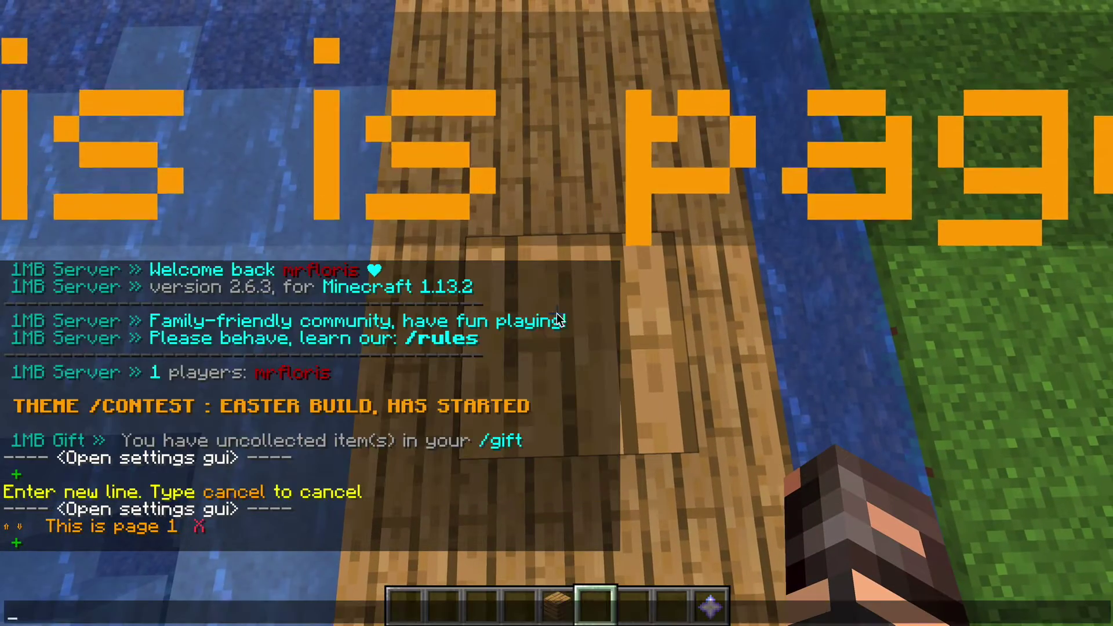
pyautogui.click(18, 543)
pyautogui.write('&e Te')
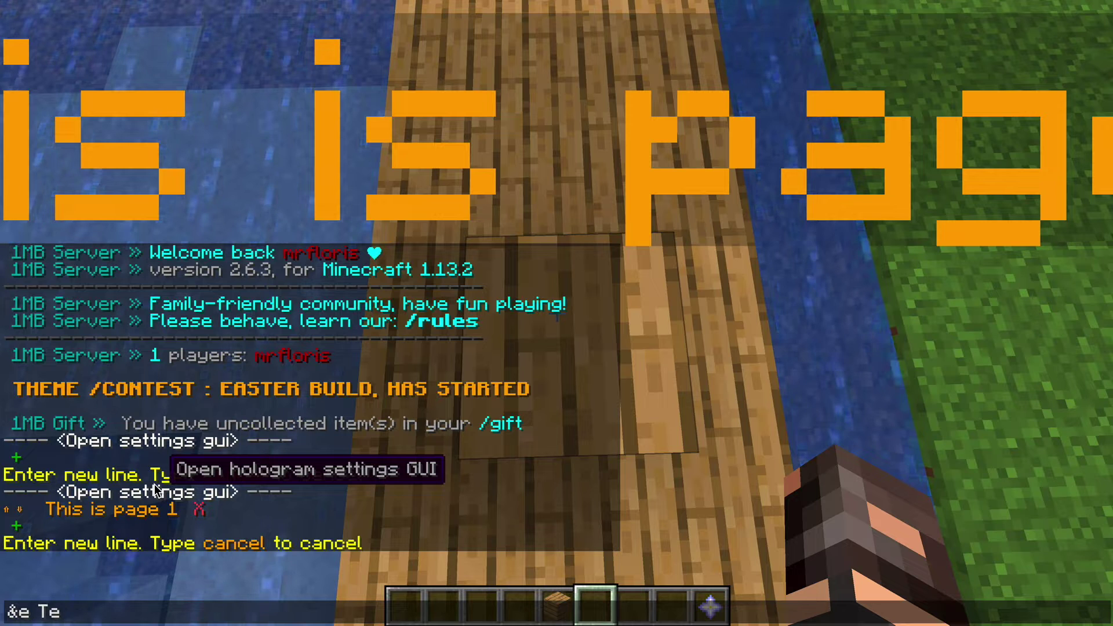
pyautogui.write('xt for page 1')
pyautogui.press('Return')
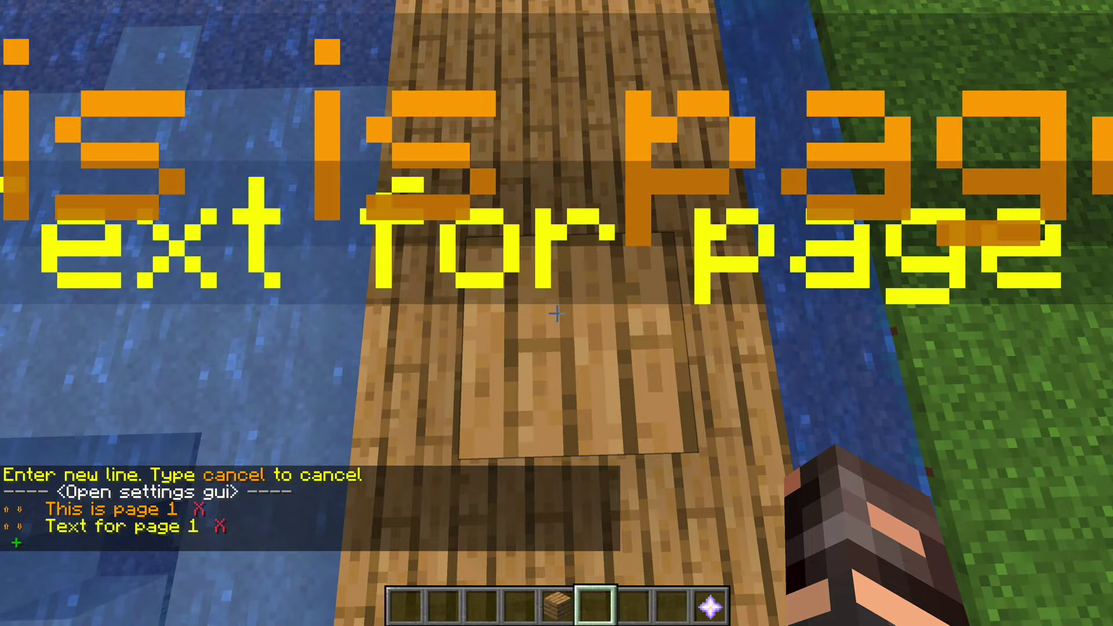
pyautogui.click(16, 544)
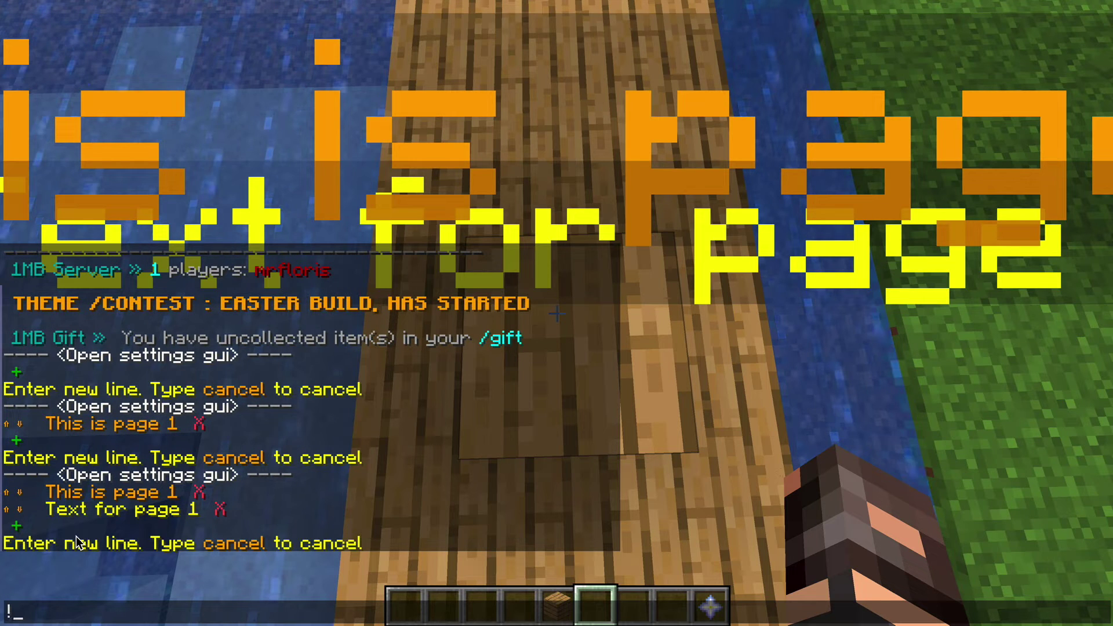
pyautogui.write('!n')
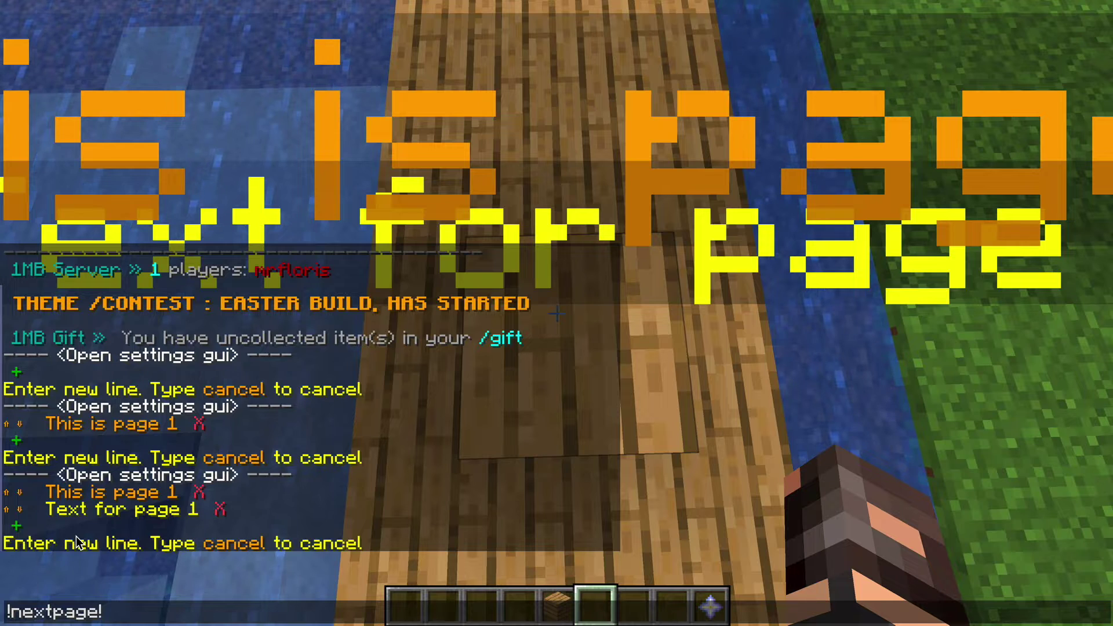
pyautogui.write('extpage!')
pyautogui.press('Return')
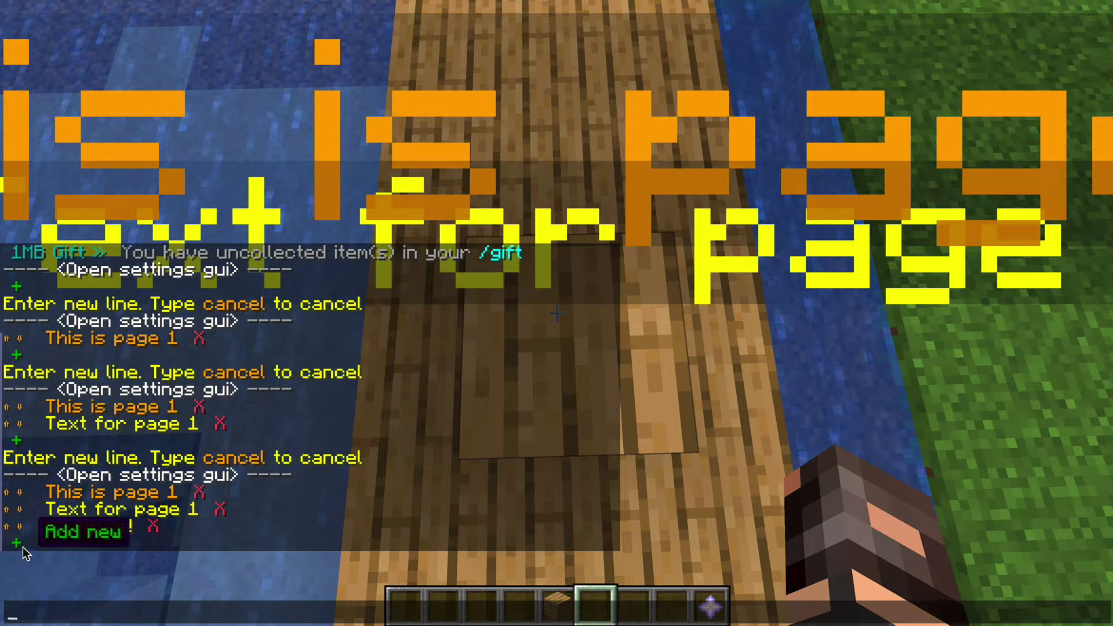
# Step: Add page 2 lines '&3 This is page 2' and 'Text for page 2', then another '!nextpage!'
pyautogui.click(22, 547)
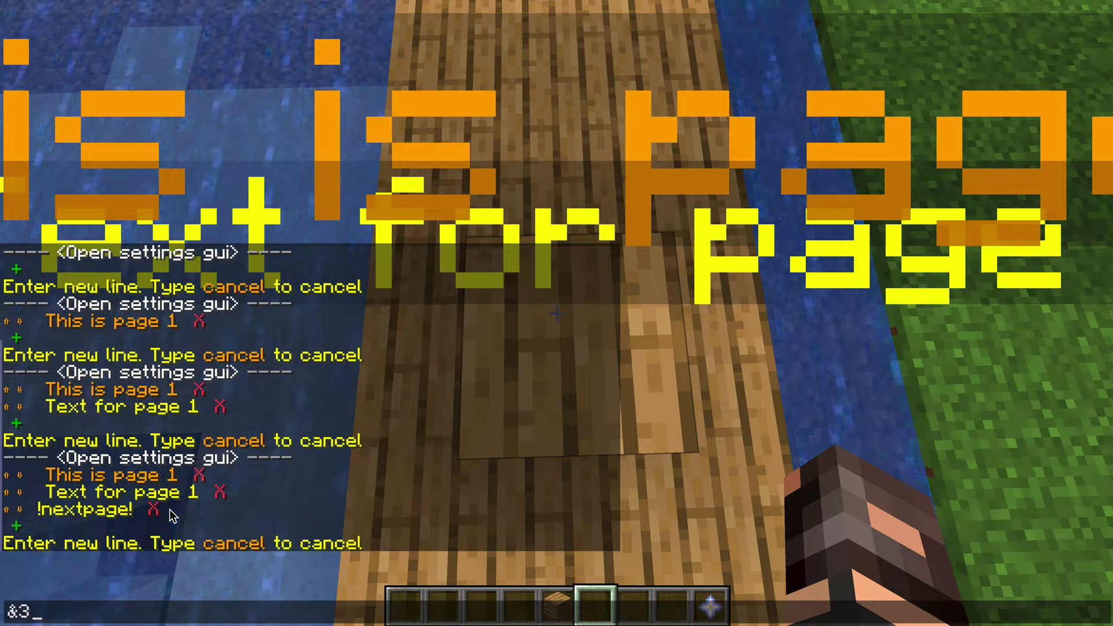
pyautogui.write('&3 This is page 2')
pyautogui.press('Return')
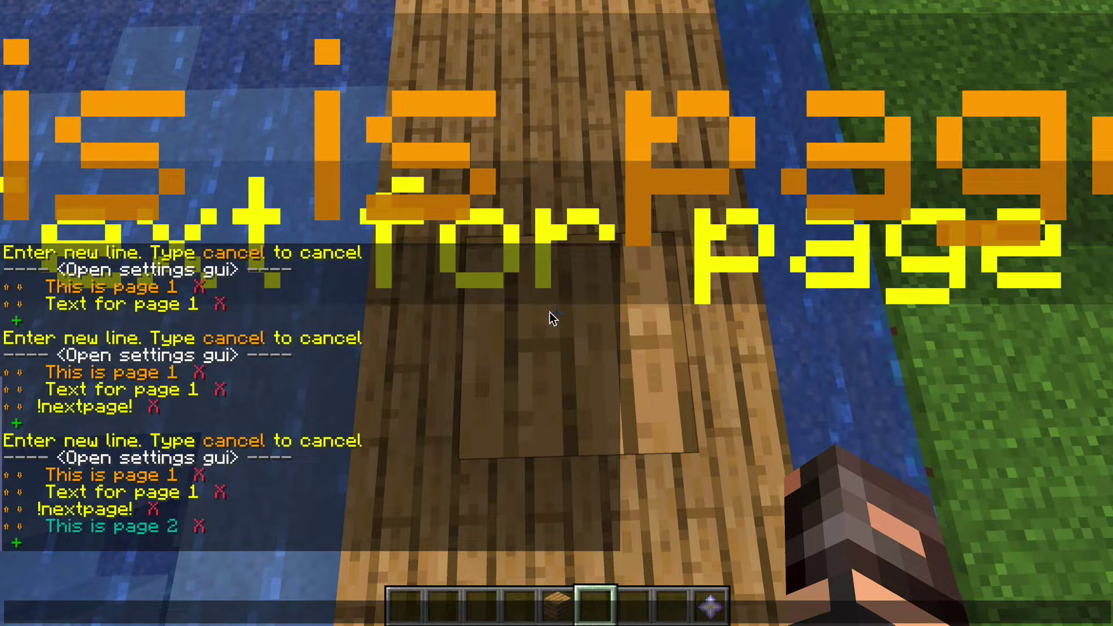
pyautogui.click(23, 549)
pyautogui.write('Text for page 2')
pyautogui.press('Return')
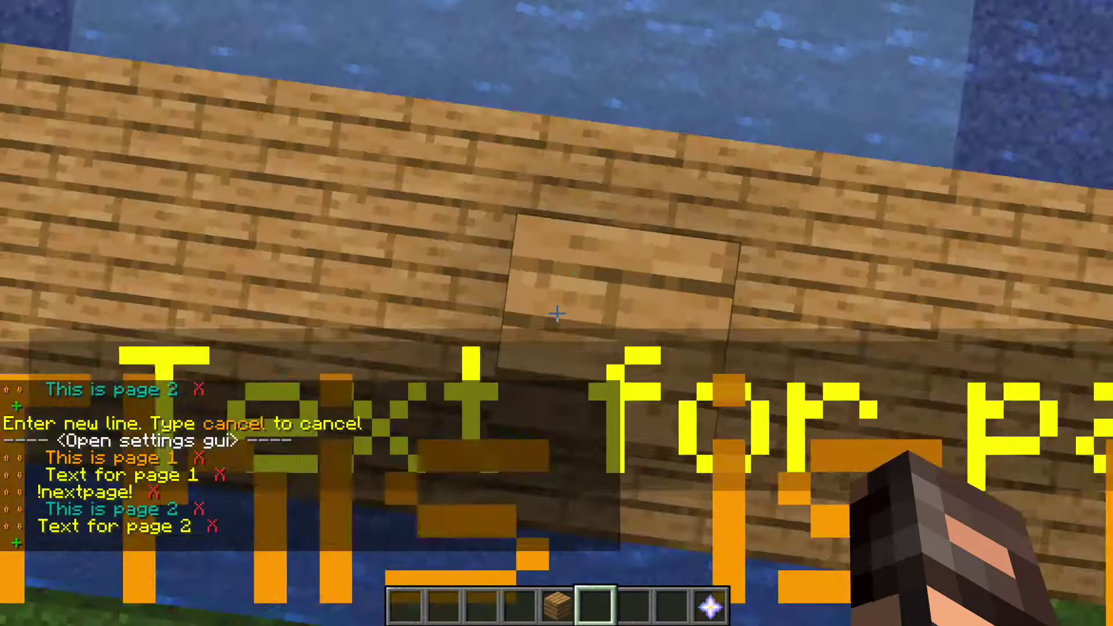
pyautogui.press('t')
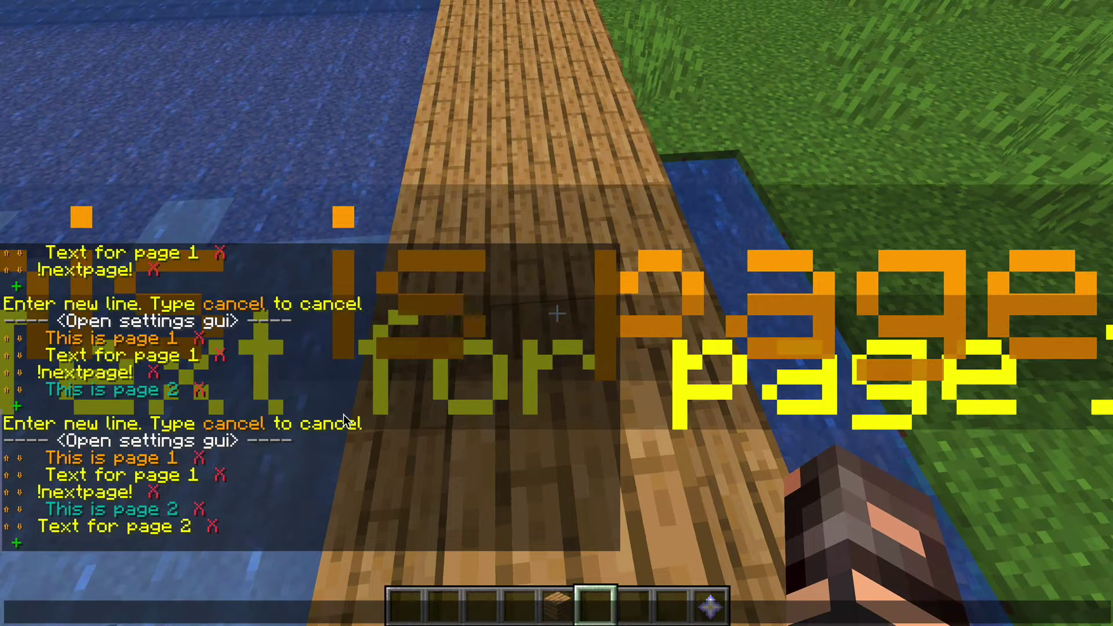
pyautogui.click(18, 544)
pyautogui.write('!nextpage!')
pyautogui.press('Return')
# Step: Add the blue '&9This is page 3' line, correcting the colour code first
pyautogui.press('t')
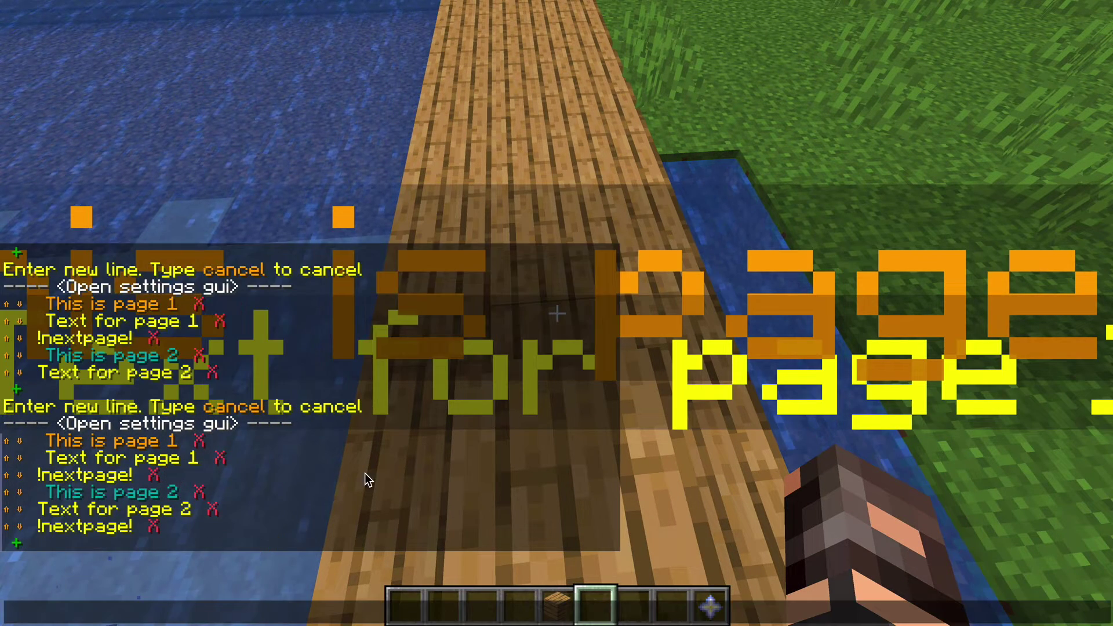
pyautogui.click(15, 545)
pyautogui.write('&')
pyautogui.write('8')
pyautogui.press('BackSpace')
pyautogui.write('7')
pyautogui.press('BackSpace')
pyautogui.write('9')
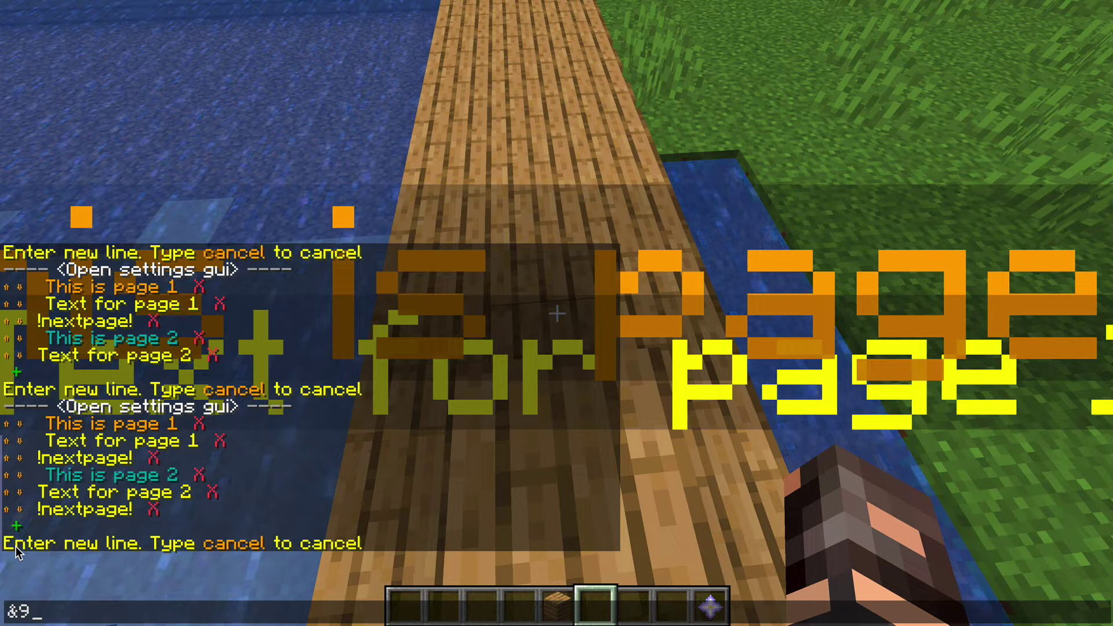
pyautogui.write('This is page 3')
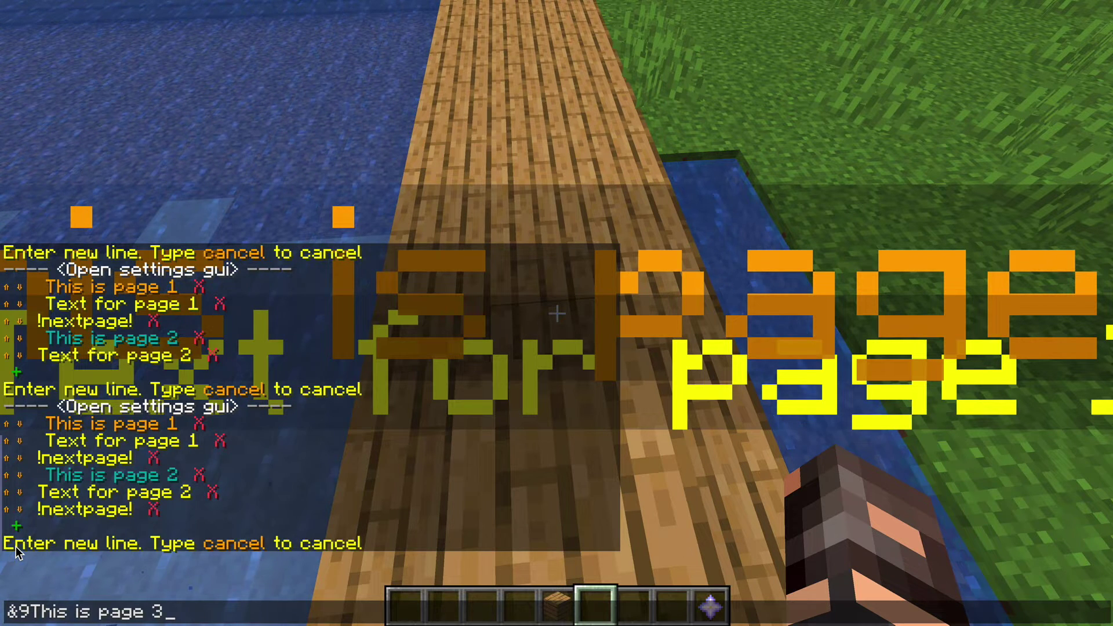
pyautogui.press('Return')
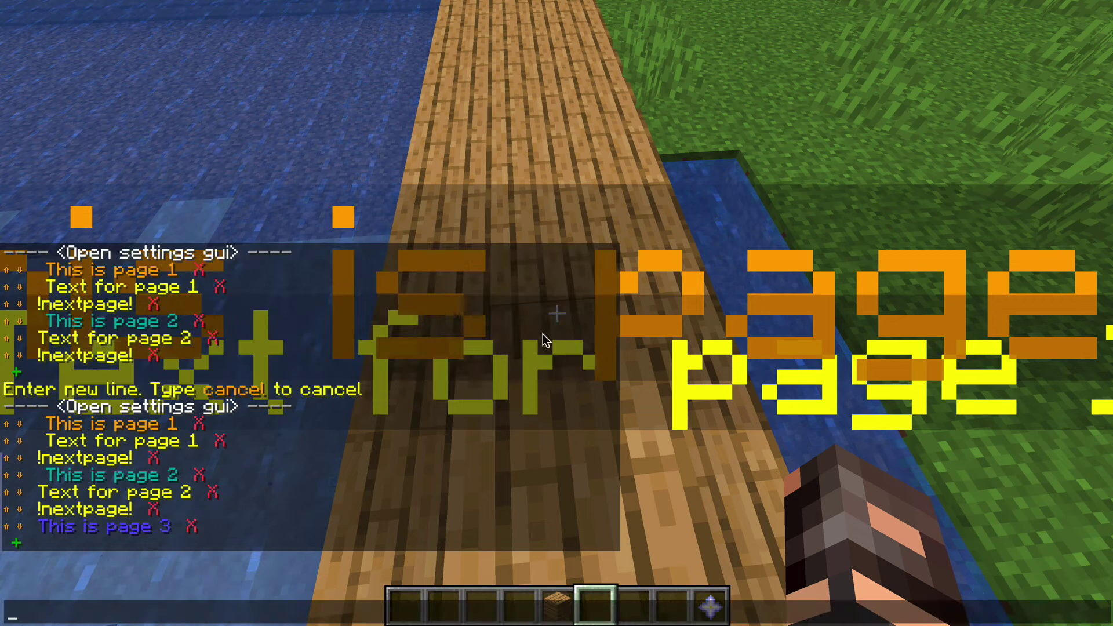
# Step: Add the yellow '&e Text for page 3' line and leave chat
pyautogui.click(27, 547)
pyautogui.write('&')
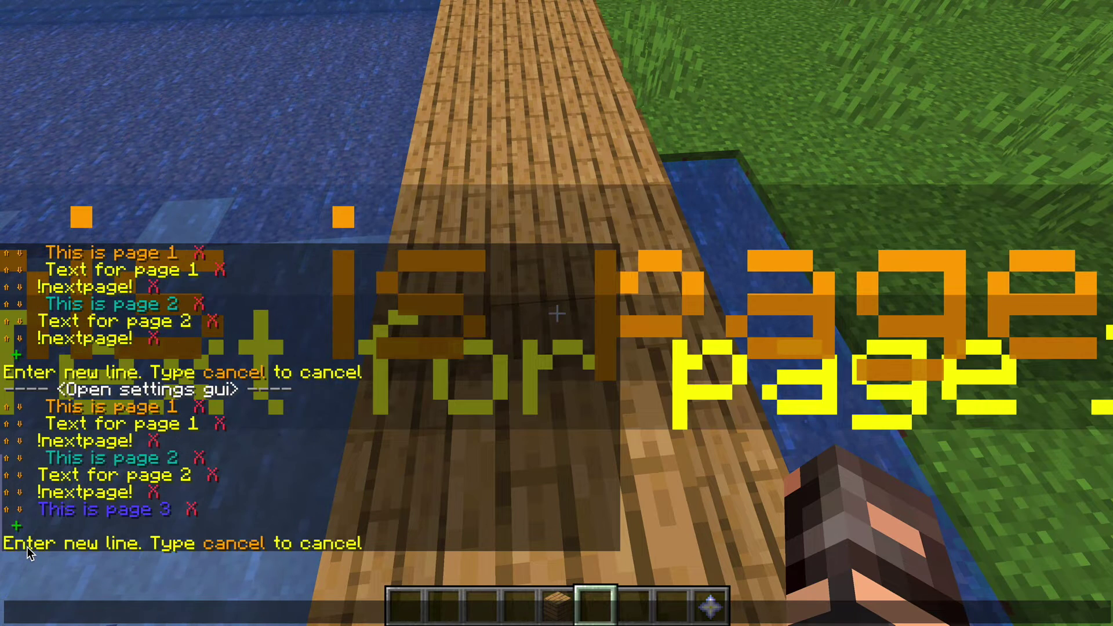
pyautogui.write('e')
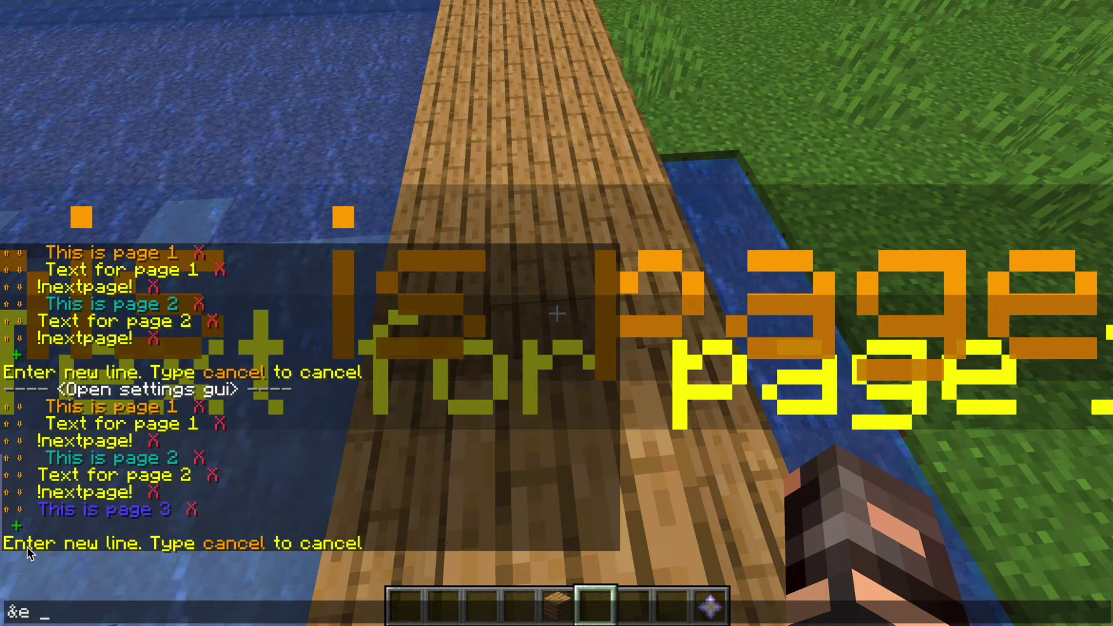
pyautogui.write(' Text')
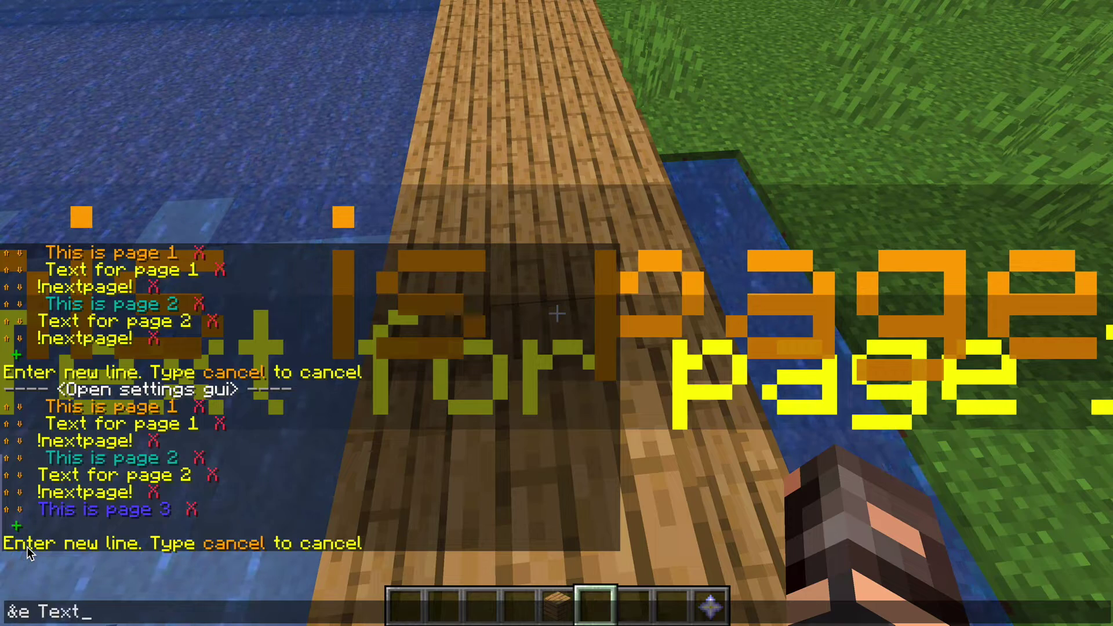
pyautogui.write(' for page 3')
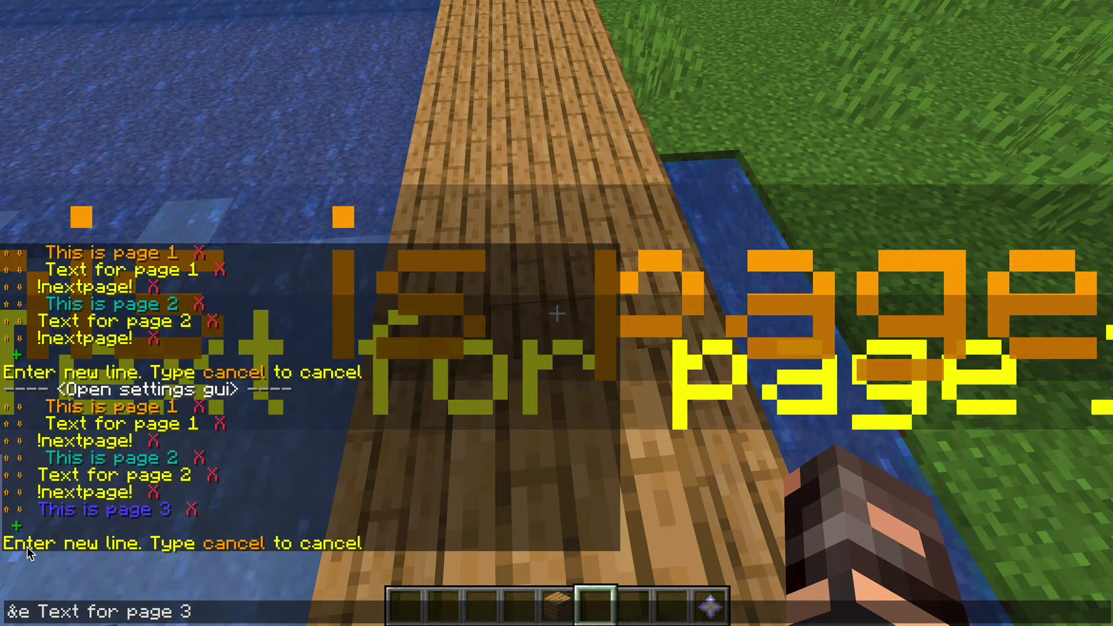
pyautogui.press('Return')
pyautogui.press('t')
pyautogui.press('Escape')
# Step: Switch the TestText hologram's Interactable setting to True in its settings GUI
pyautogui.press('s')
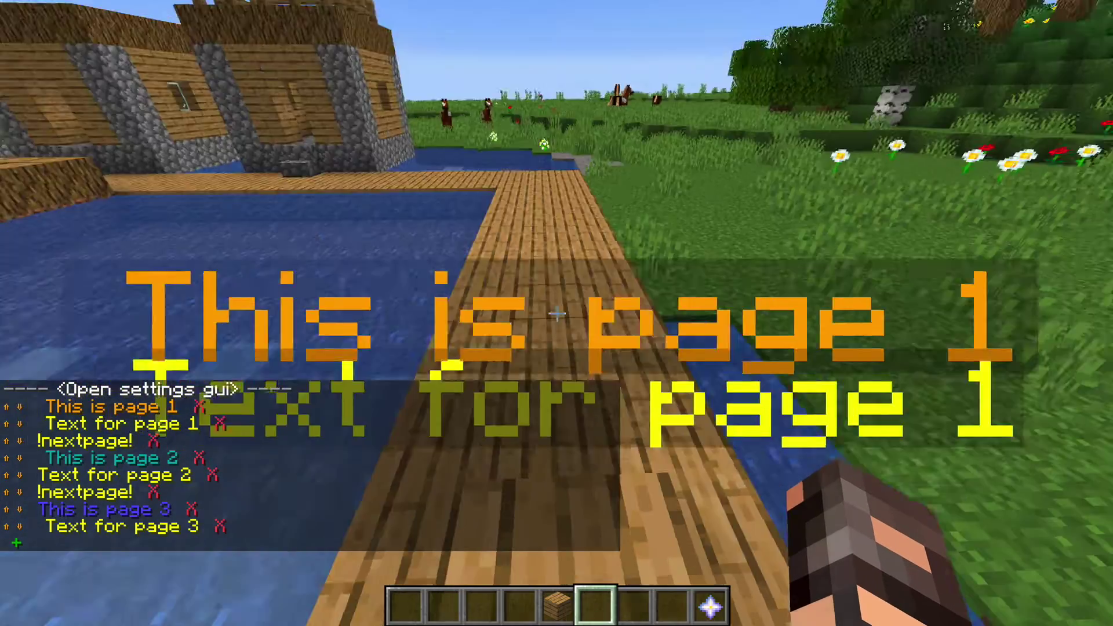
pyautogui.press('w')
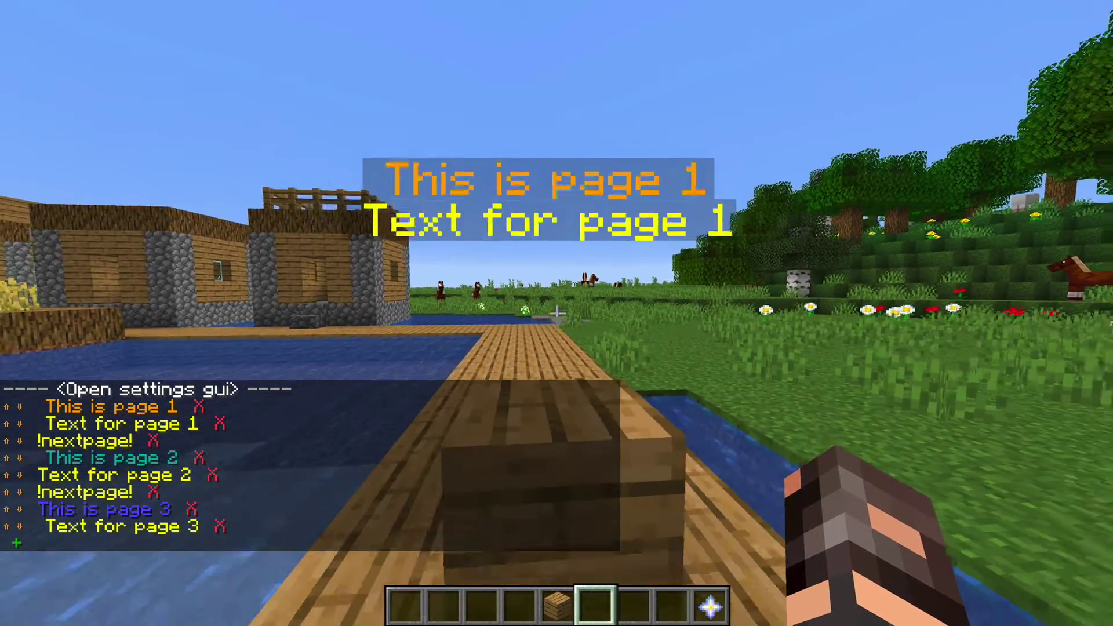
pyautogui.press('s')
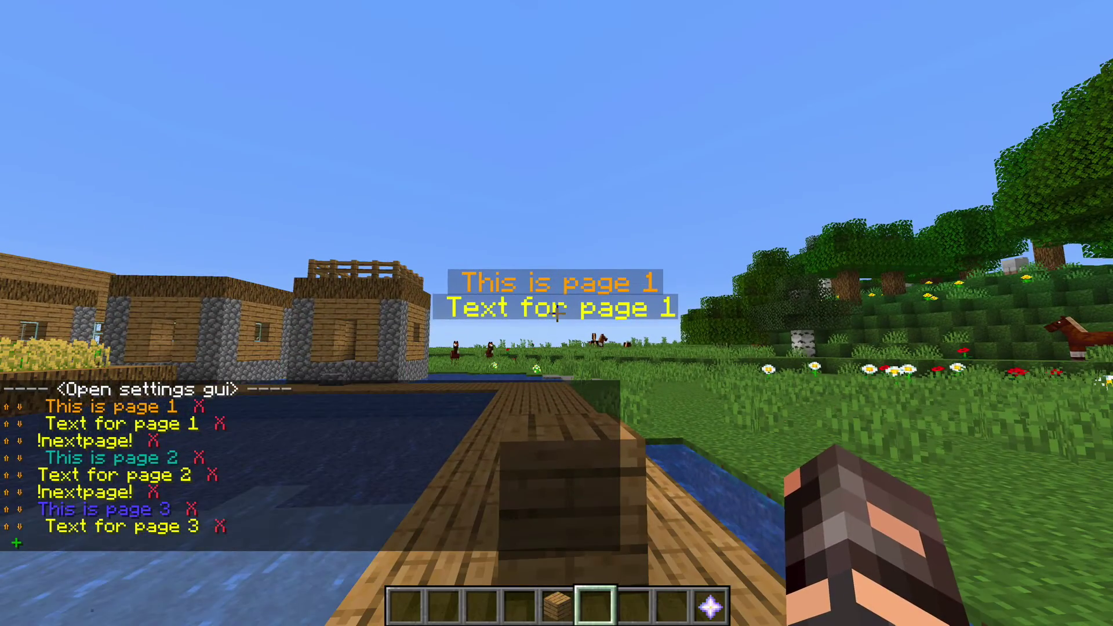
pyautogui.press('t')
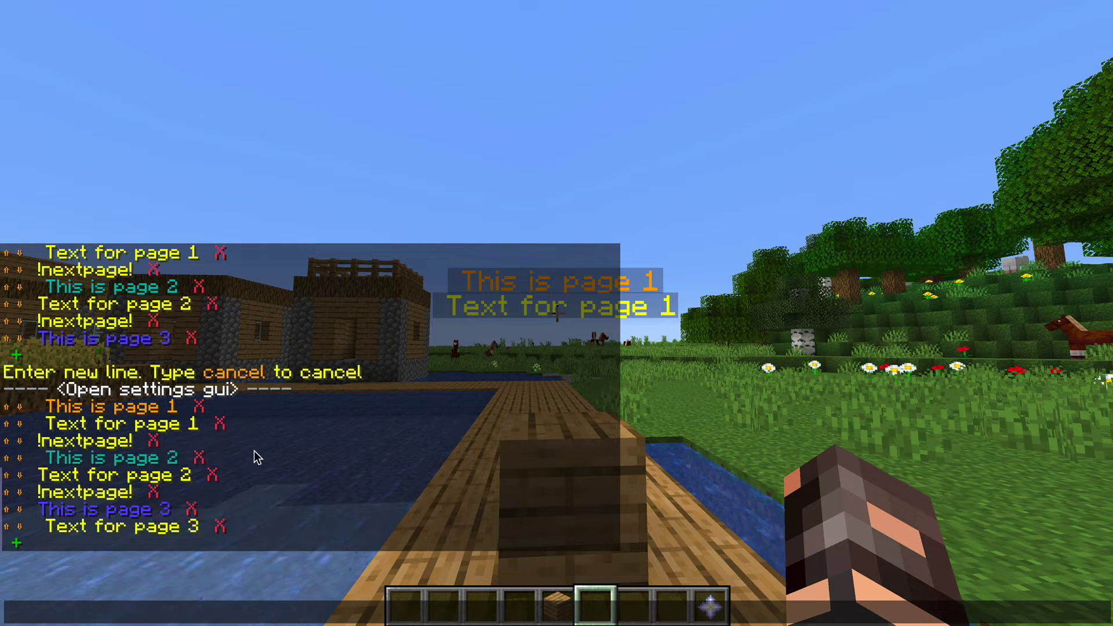
pyautogui.click(226, 392)
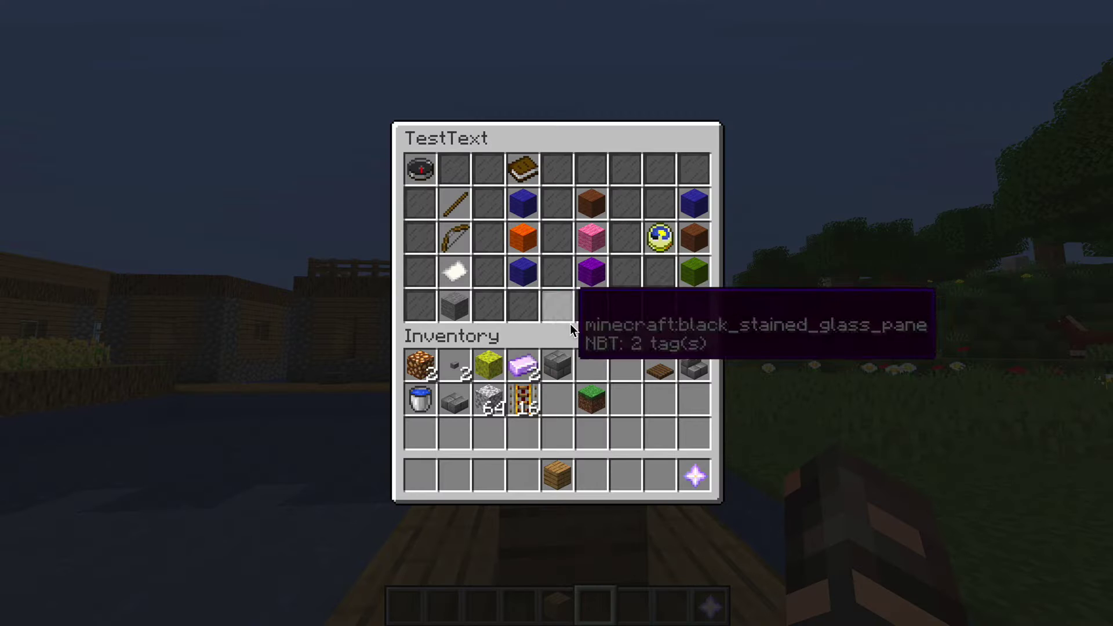
pyautogui.click(462, 204)
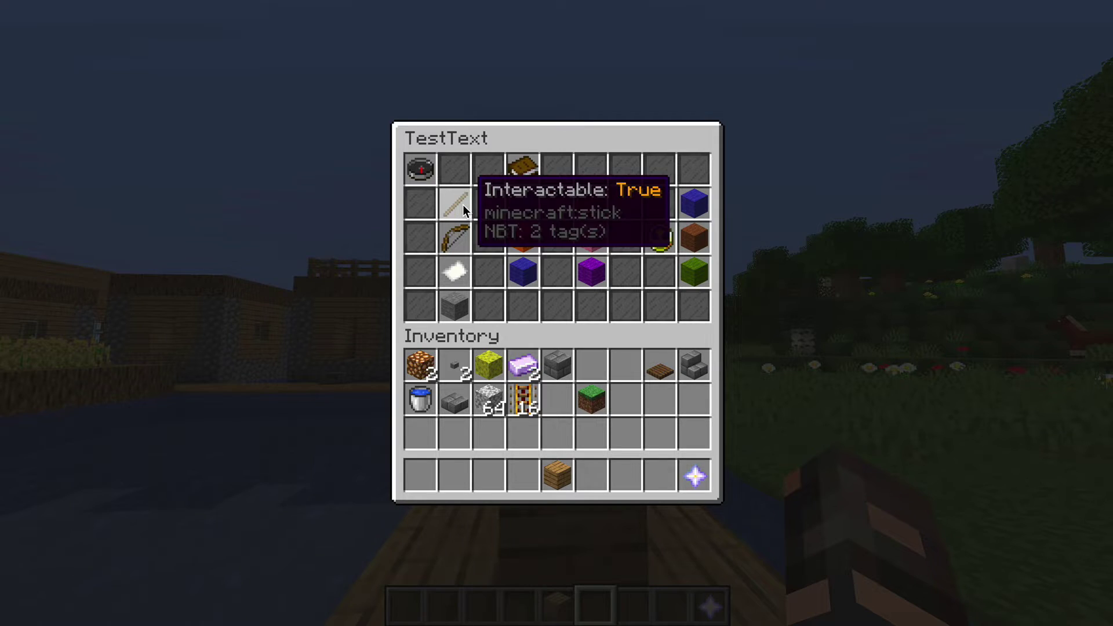
pyautogui.press('Escape')
pyautogui.press('w')
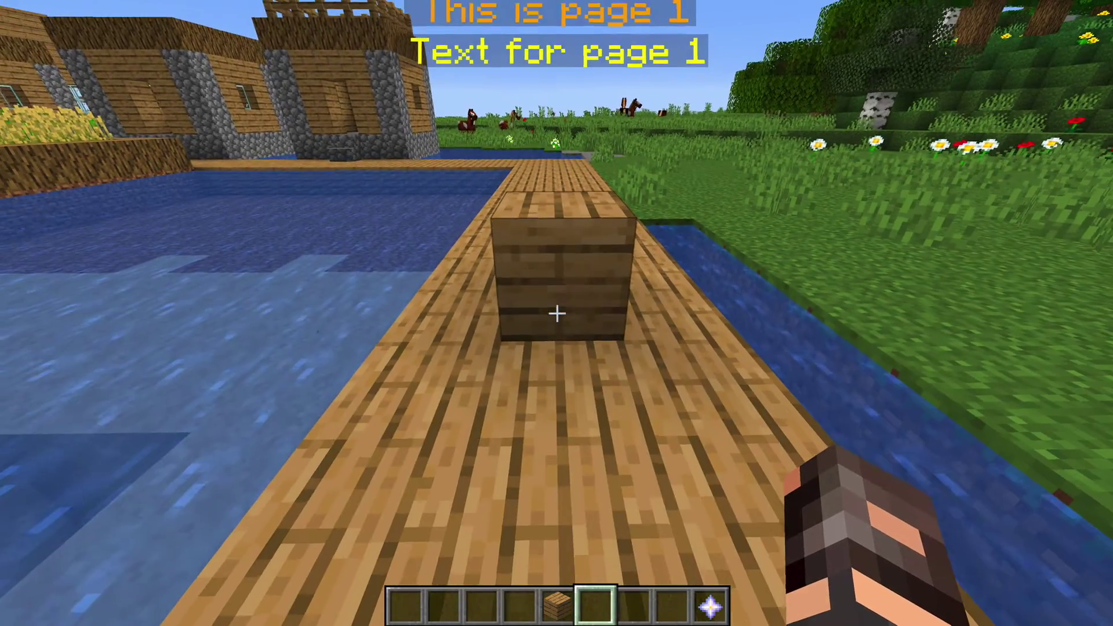
# Step: Break the extra plank block and create a new hologram named TestButton
pyautogui.click(556, 314)
pyautogui.press('w')
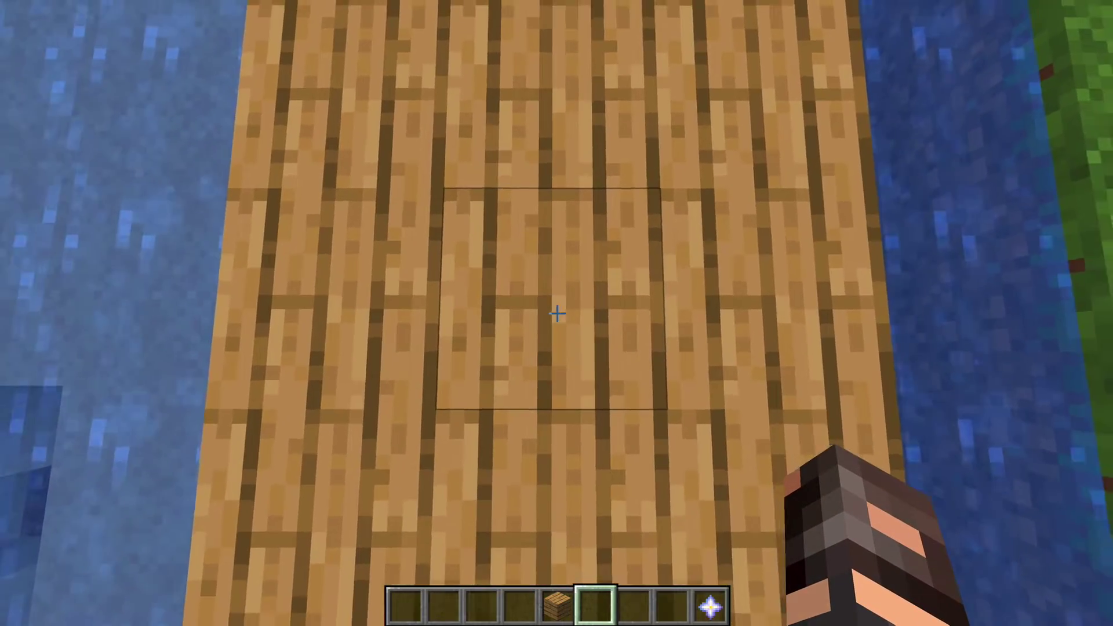
pyautogui.press('/')
pyautogui.write('cmi ')
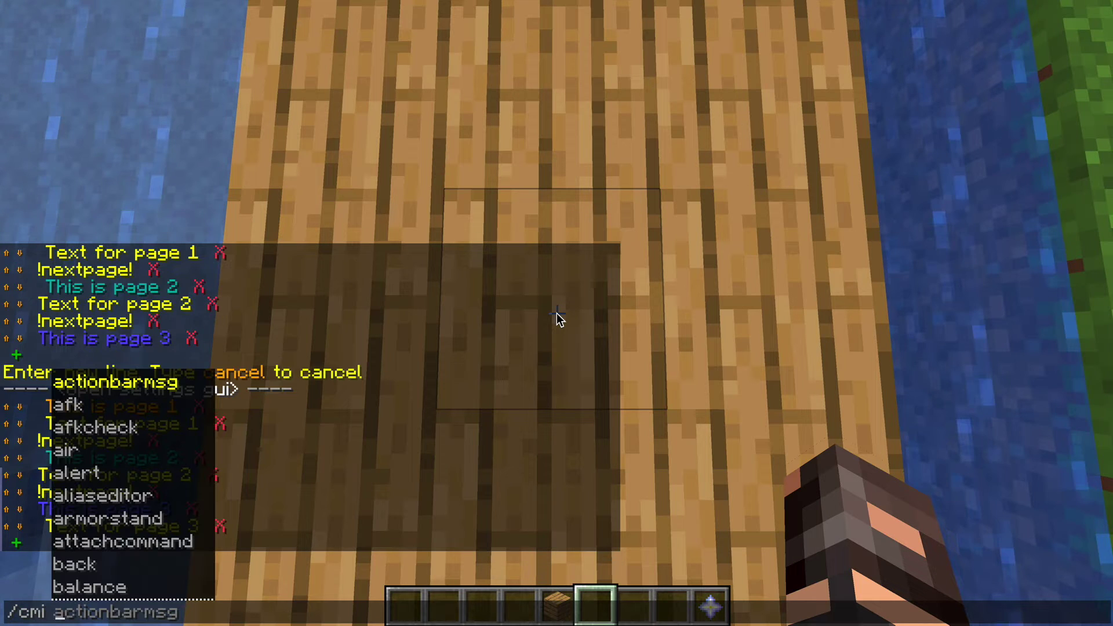
pyautogui.write('hologram')
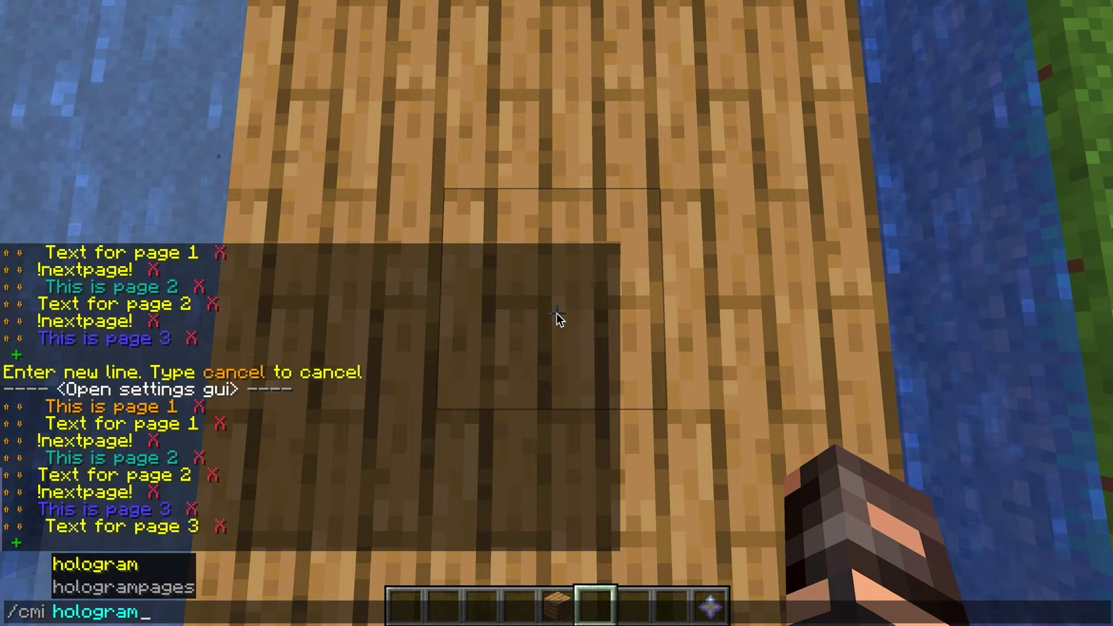
pyautogui.write(' new Tes')
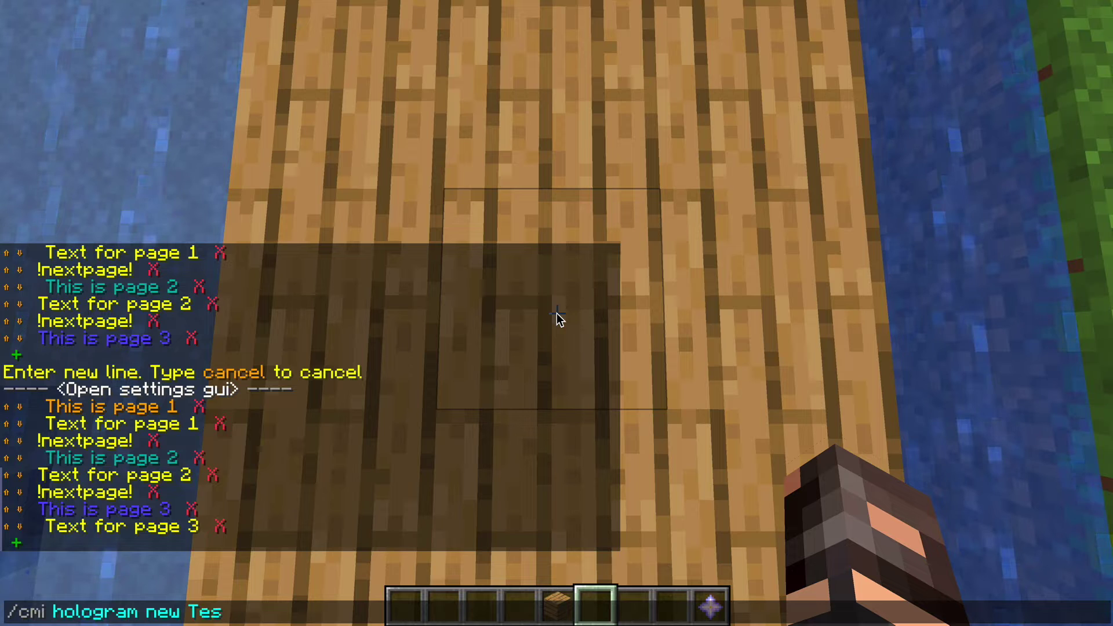
pyautogui.write('tButton')
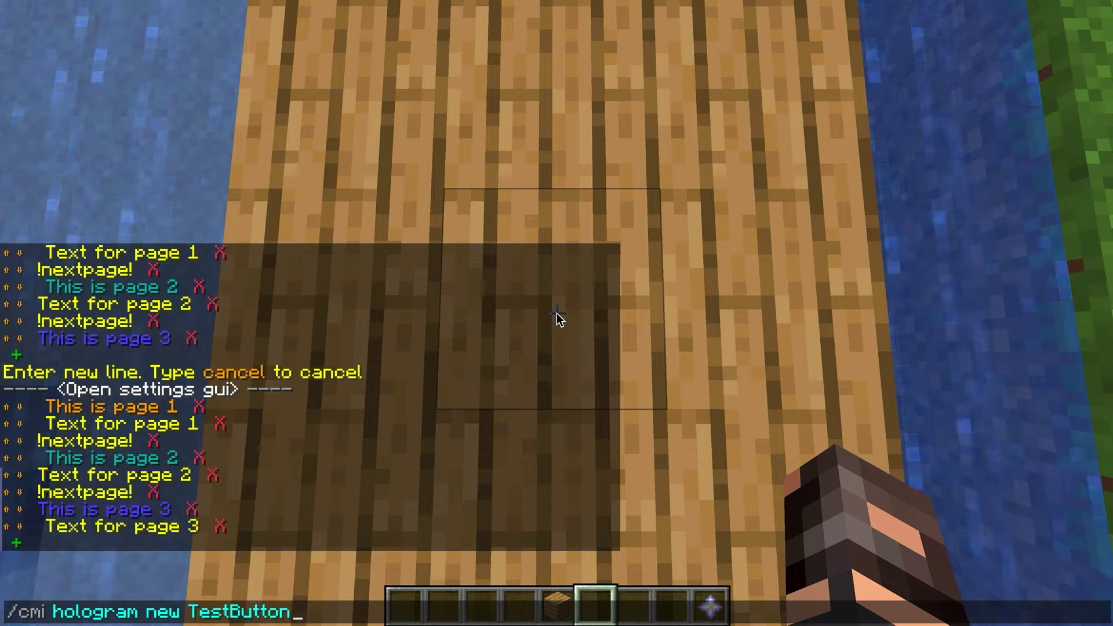
pyautogui.press('Return')
# Step: Add the line ICON:magenta_glazed_terracotta%enchanted% to the TestButton hologram
pyautogui.press('t')
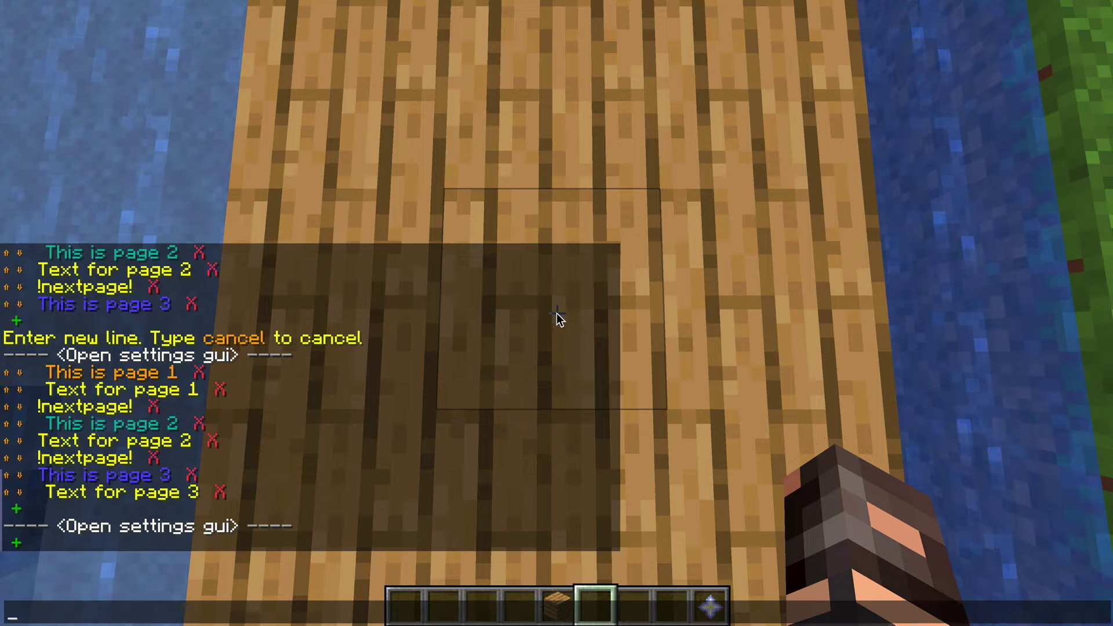
pyautogui.click(17, 542)
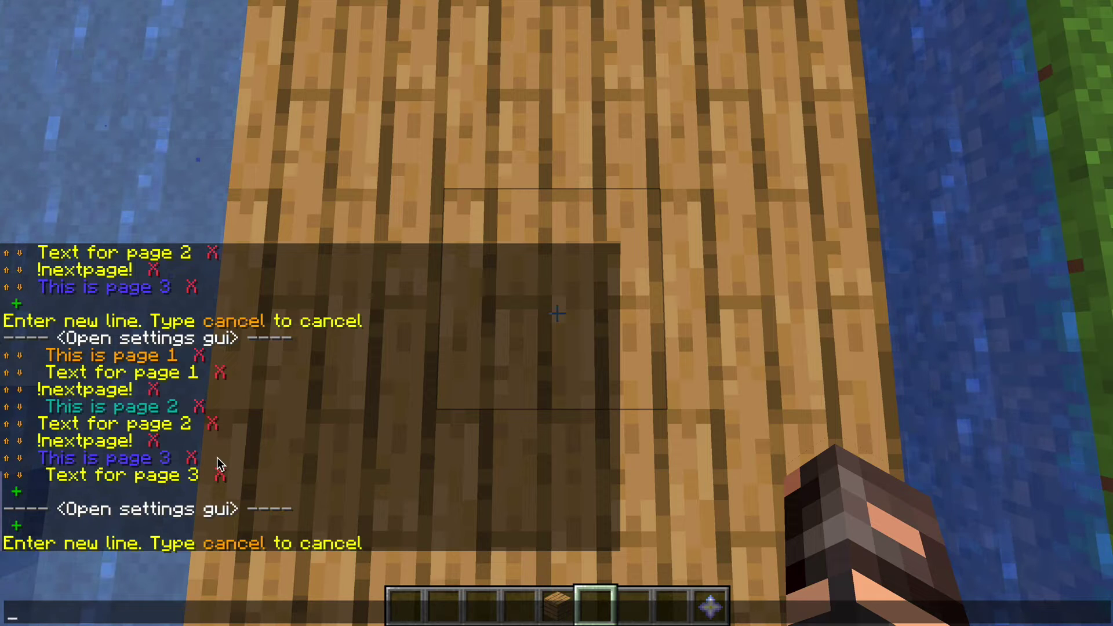
pyautogui.write('ICON:')
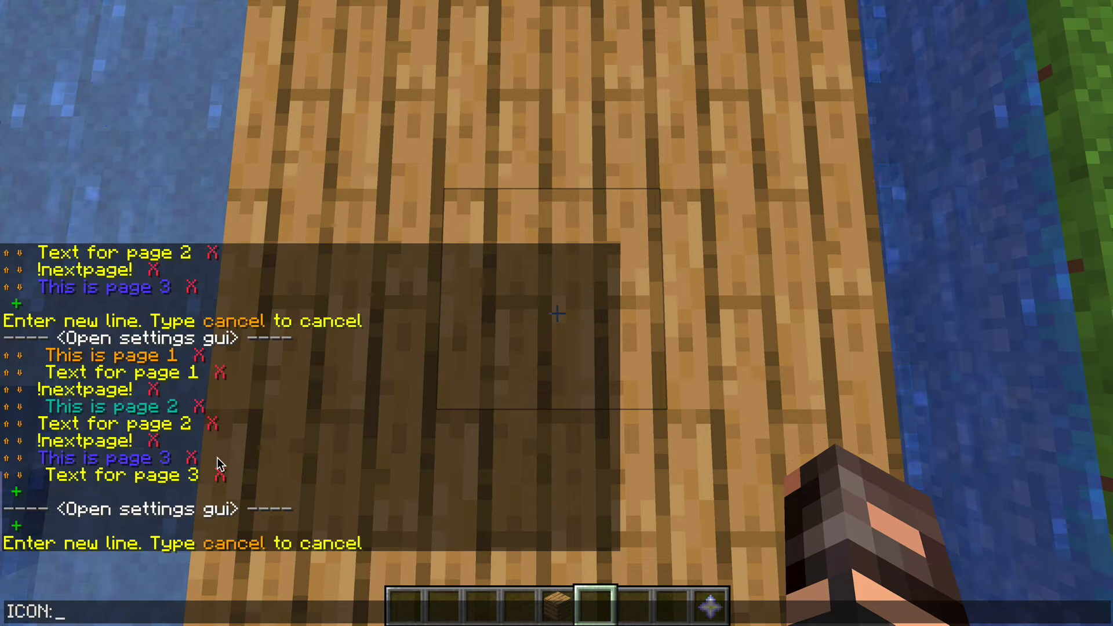
pyautogui.write('Magent')
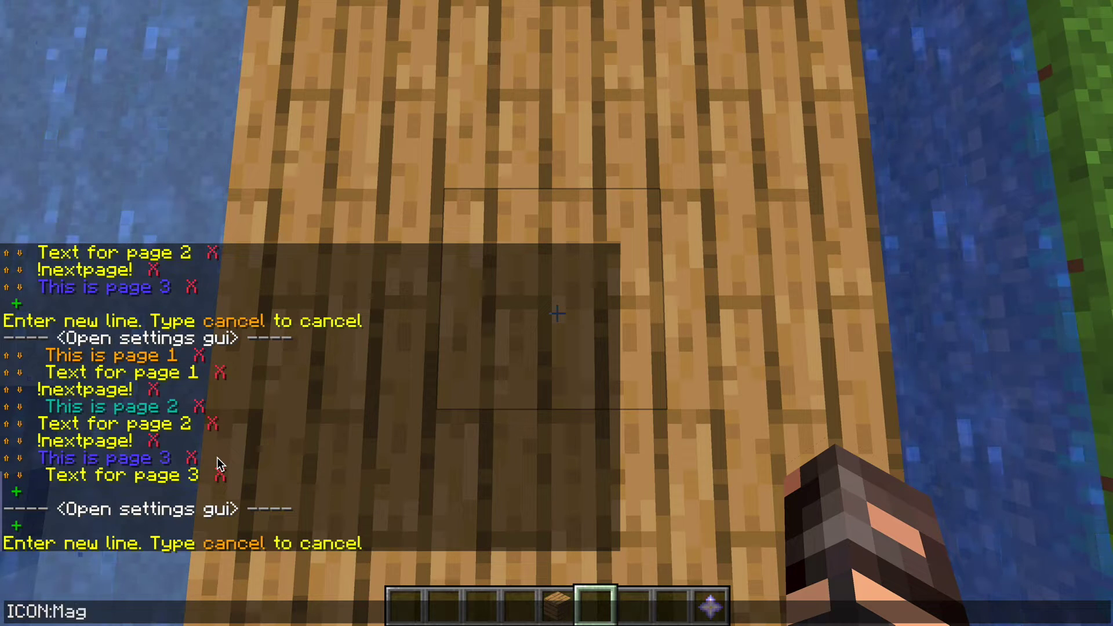
pyautogui.press('BackSpace')
pyautogui.press('BackSpace')
pyautogui.press('BackSpace')
pyautogui.press('BackSpace')
pyautogui.press('BackSpace')
pyautogui.press('BackSpace')
pyautogui.write('magenta_gle')
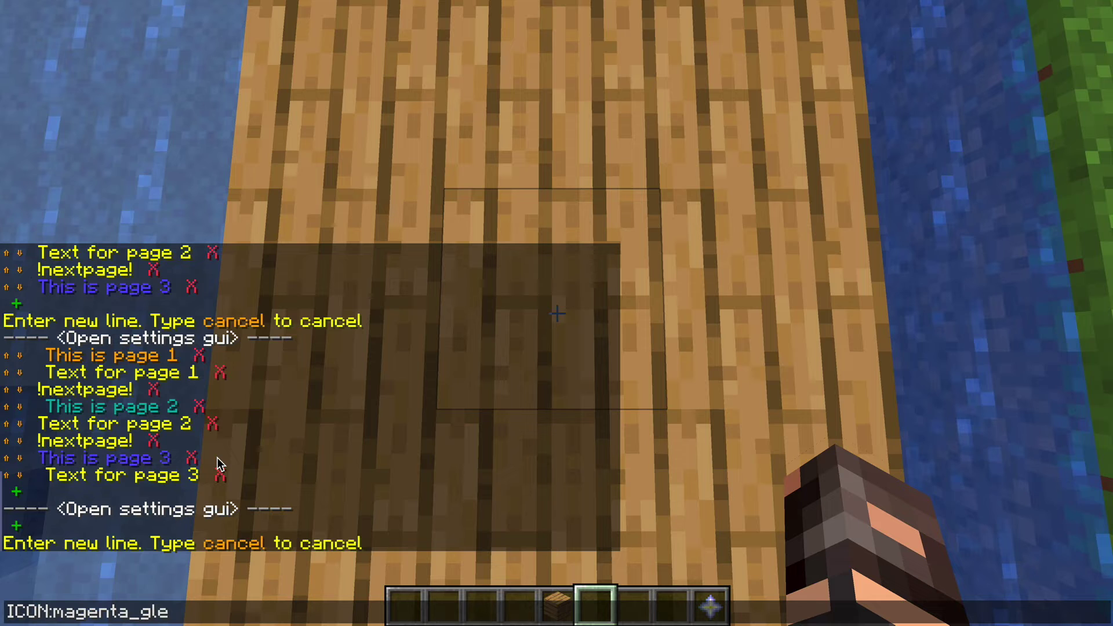
pyautogui.press('BackSpace')
pyautogui.write('a')
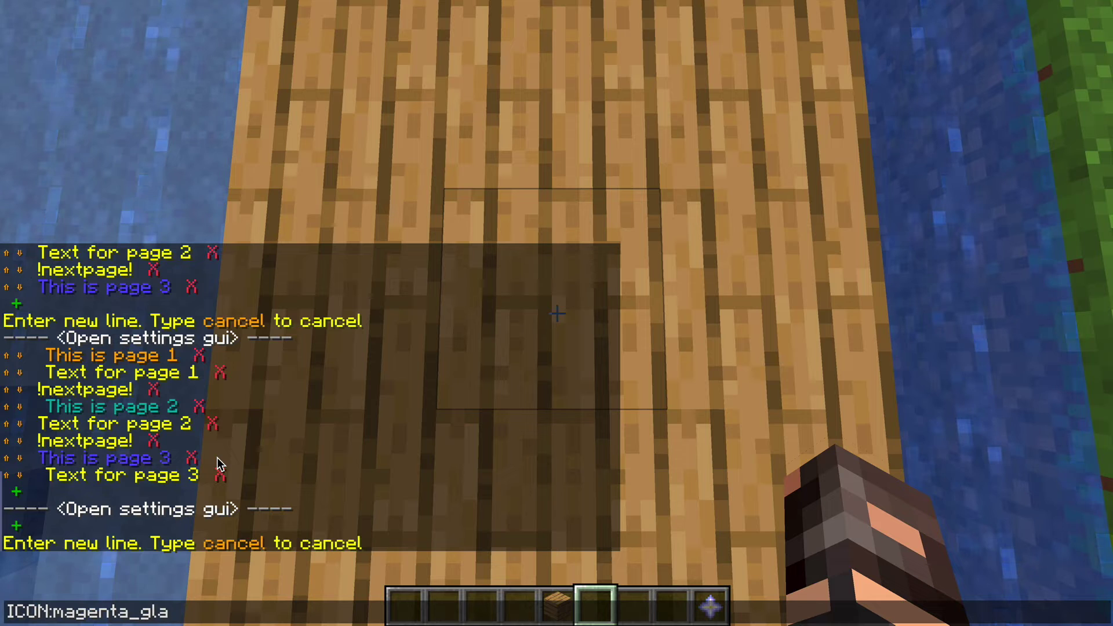
pyautogui.write('zed_terracotta%')
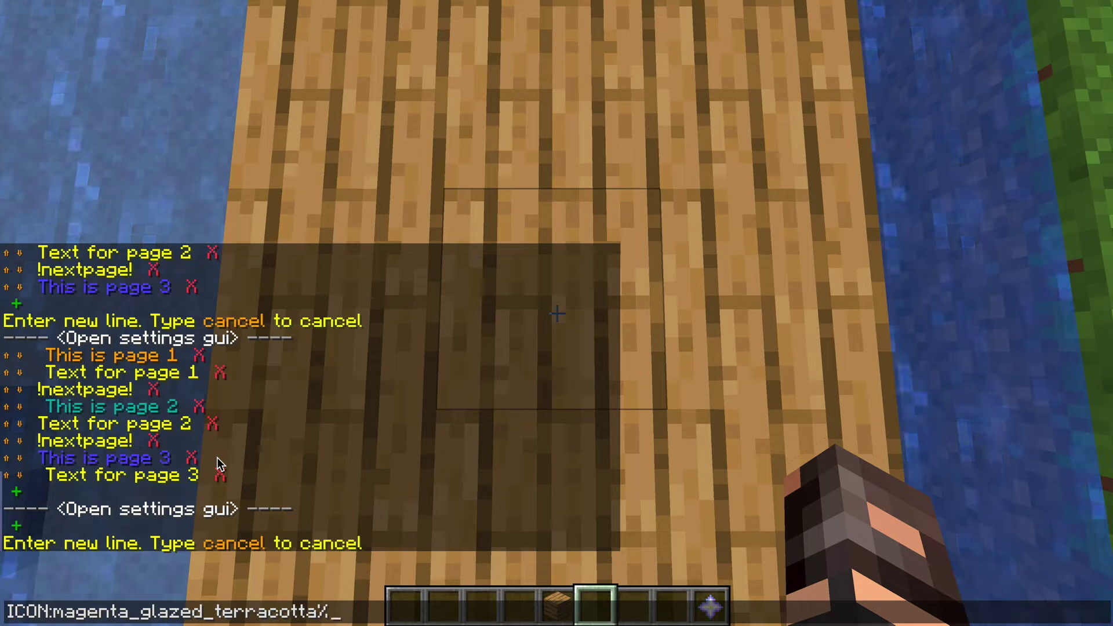
pyautogui.write('enchanted%')
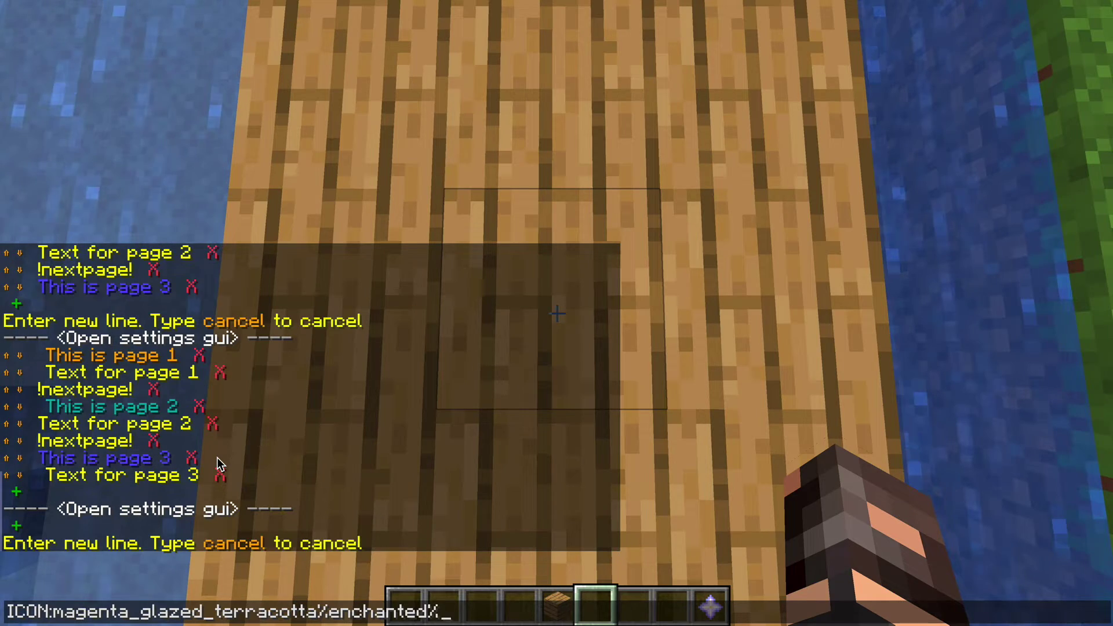
pyautogui.press('Return')
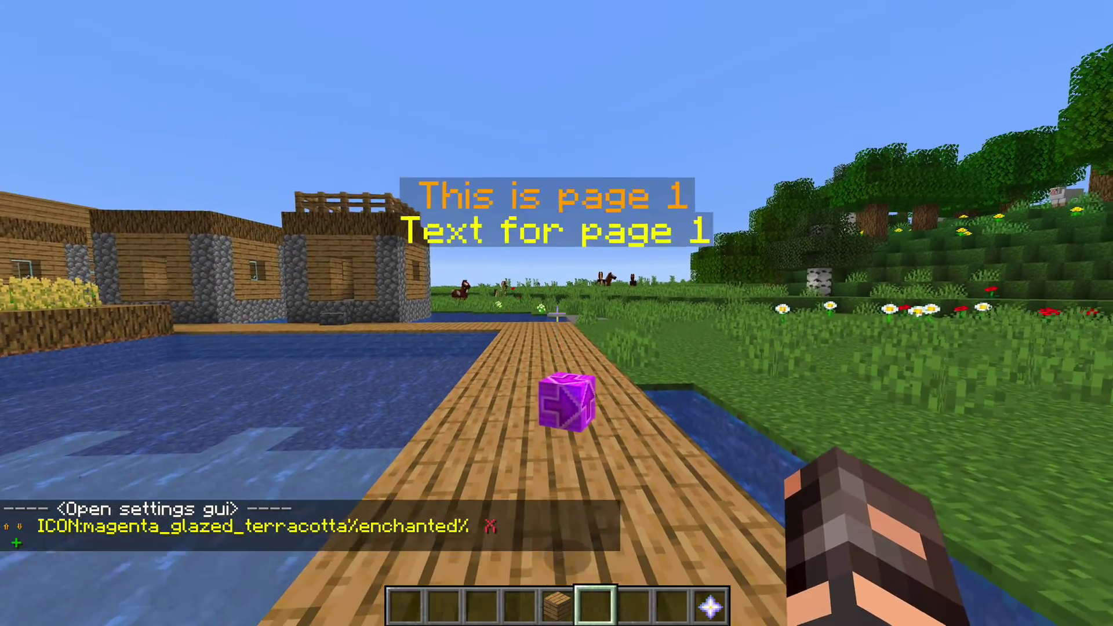
# Step: Walk around the spinning icon to inspect the page 1 hologram, then reopen chat
pyautogui.press('w')
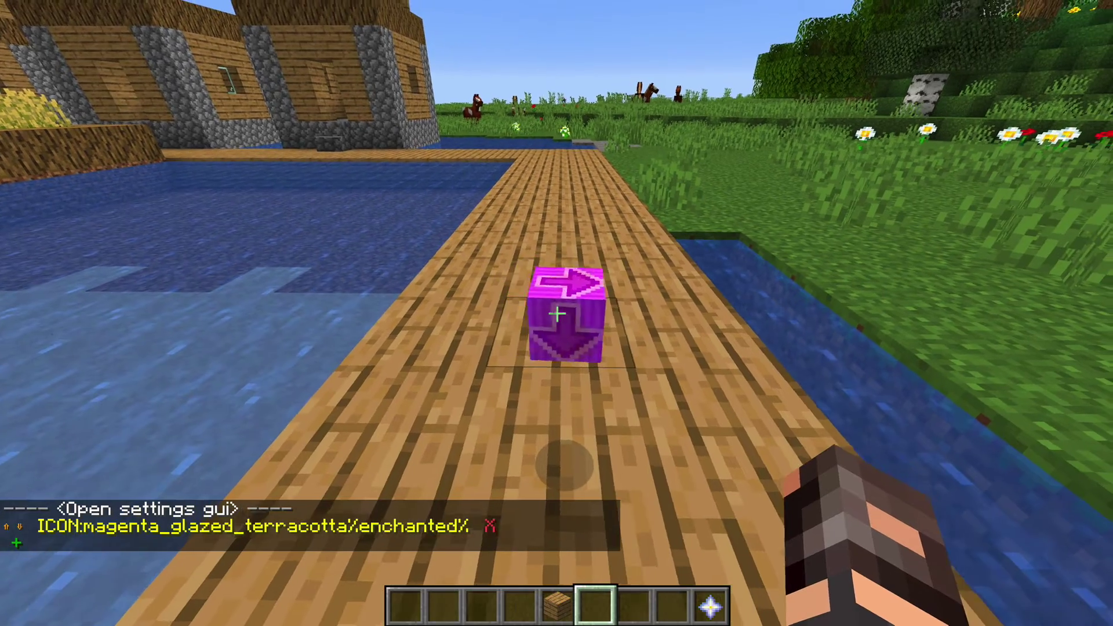
pyautogui.press('s')
pyautogui.press('w')
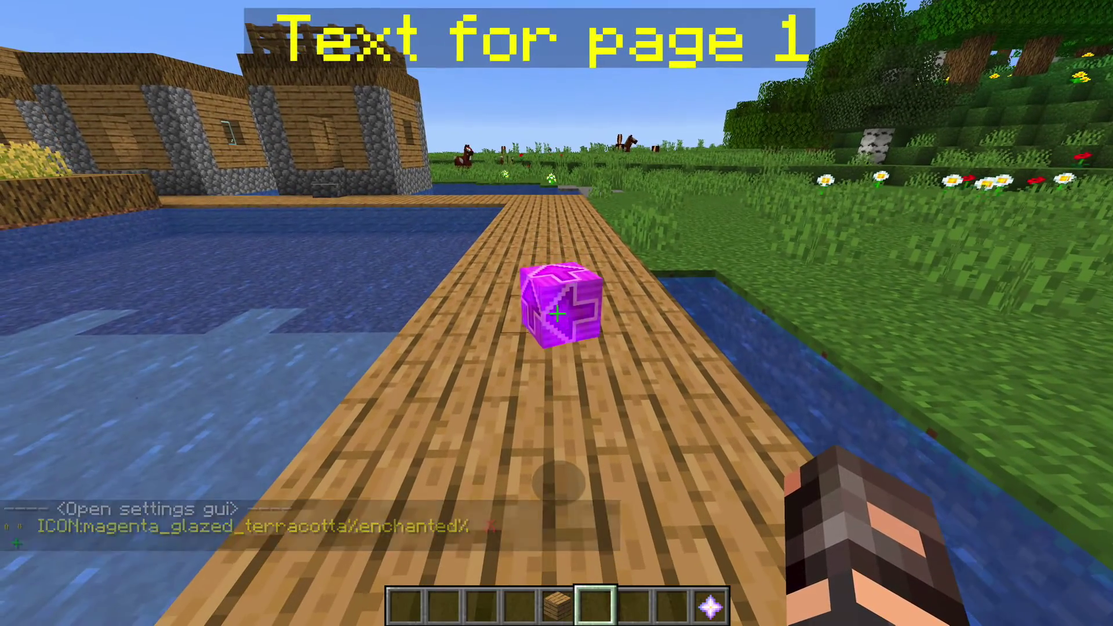
pyautogui.press('s')
pyautogui.press('w')
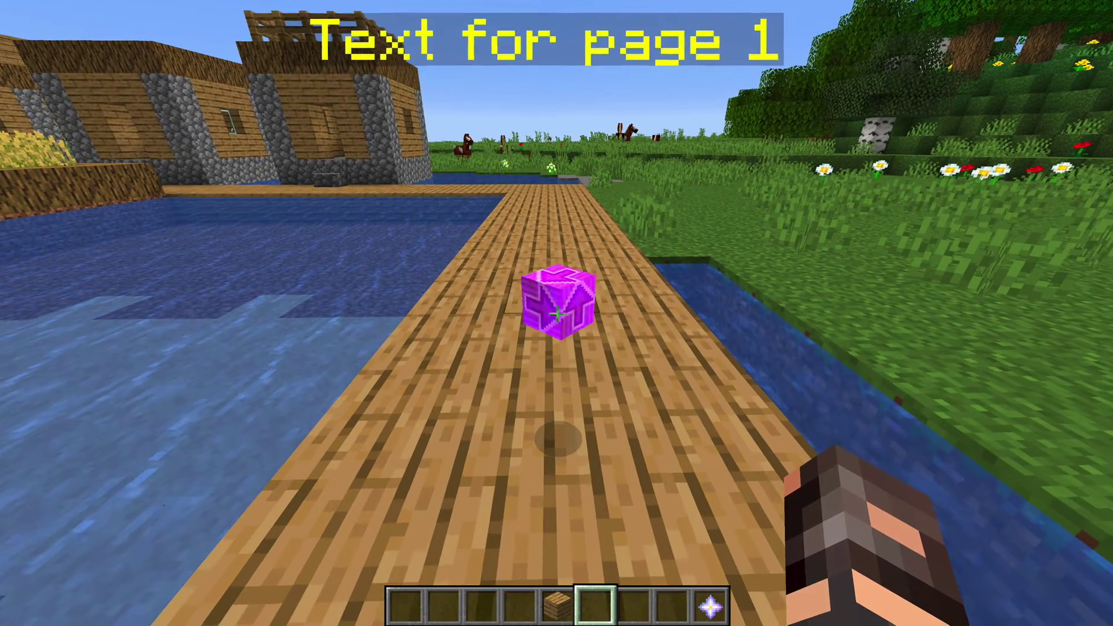
pyautogui.press('s')
pyautogui.press('w')
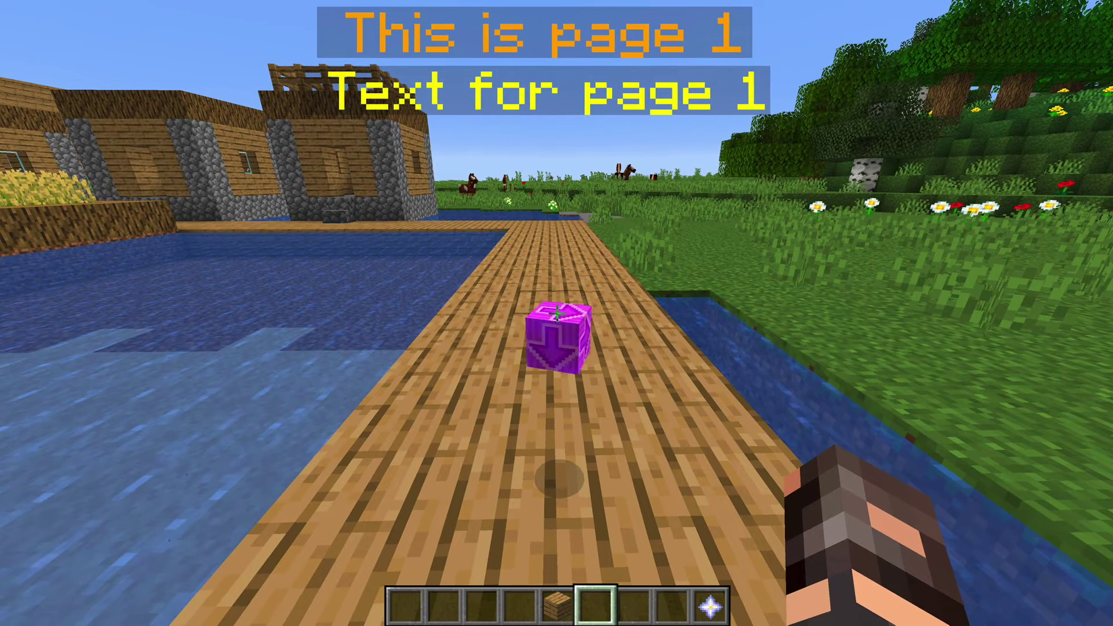
pyautogui.press('t')
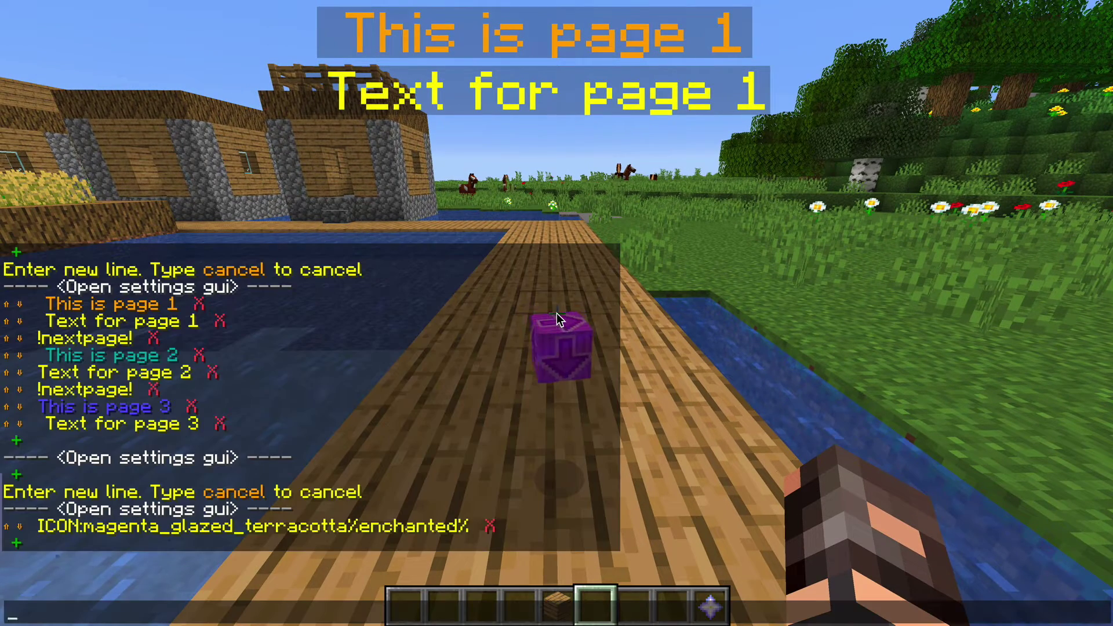
# Step: Add the line 'fromConsole! cmi hologrampages TestText [playerName] next' to TestButton
pyautogui.click(218, 515)
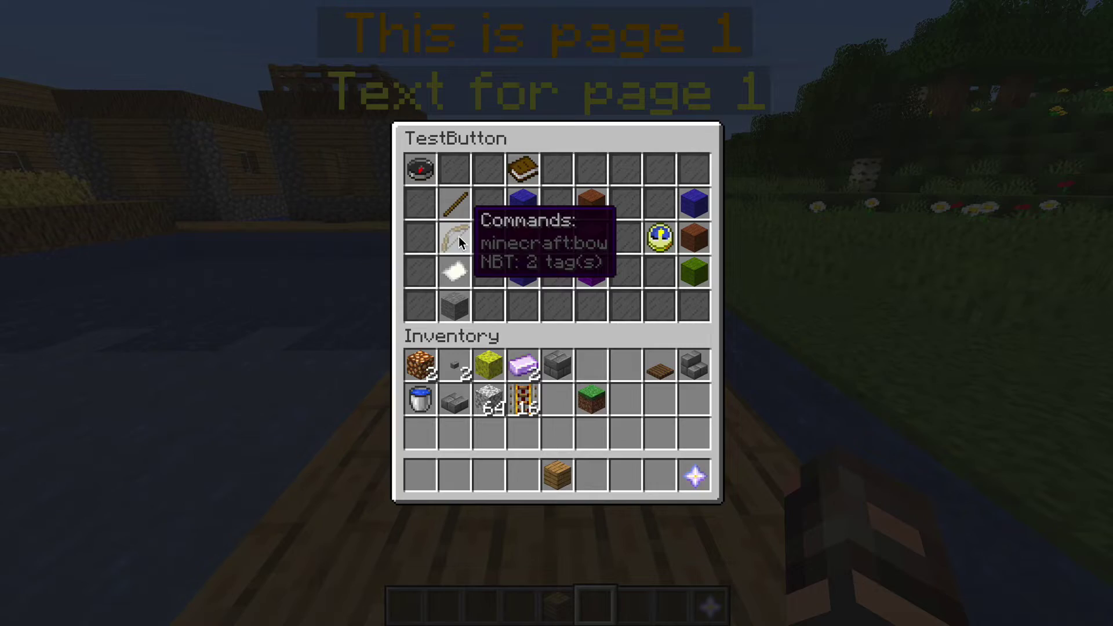
pyautogui.press('Escape')
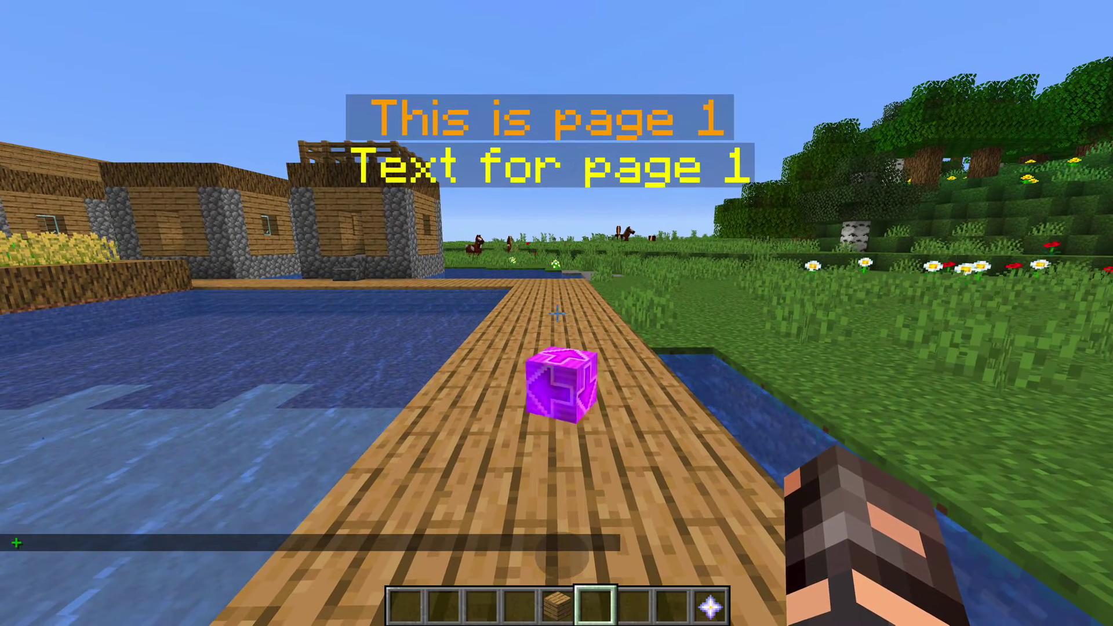
pyautogui.press('t')
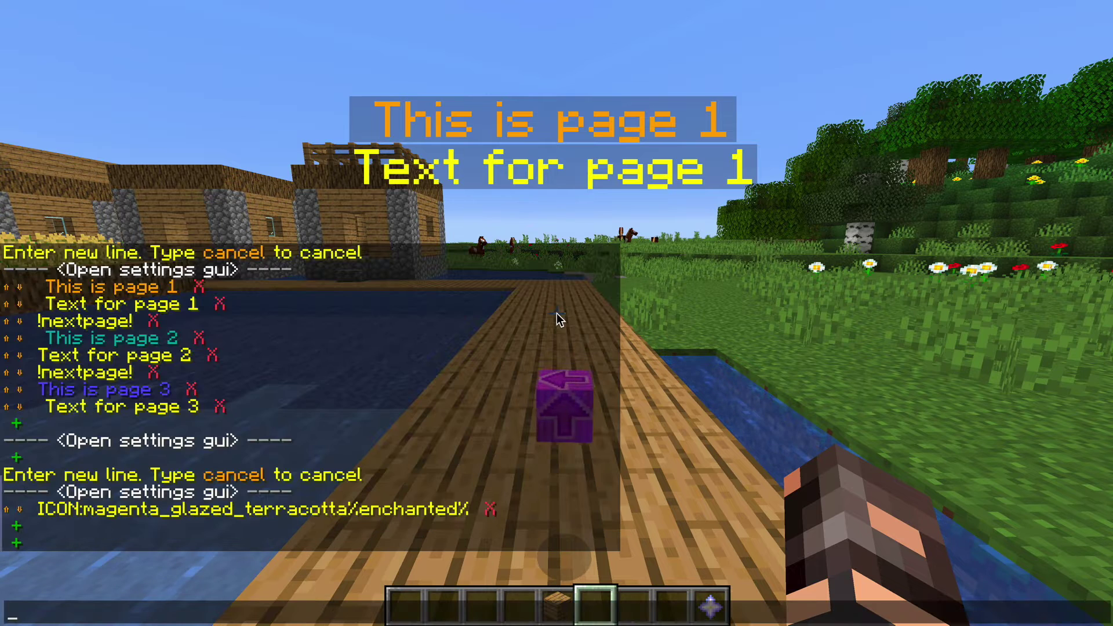
pyautogui.click(16, 543)
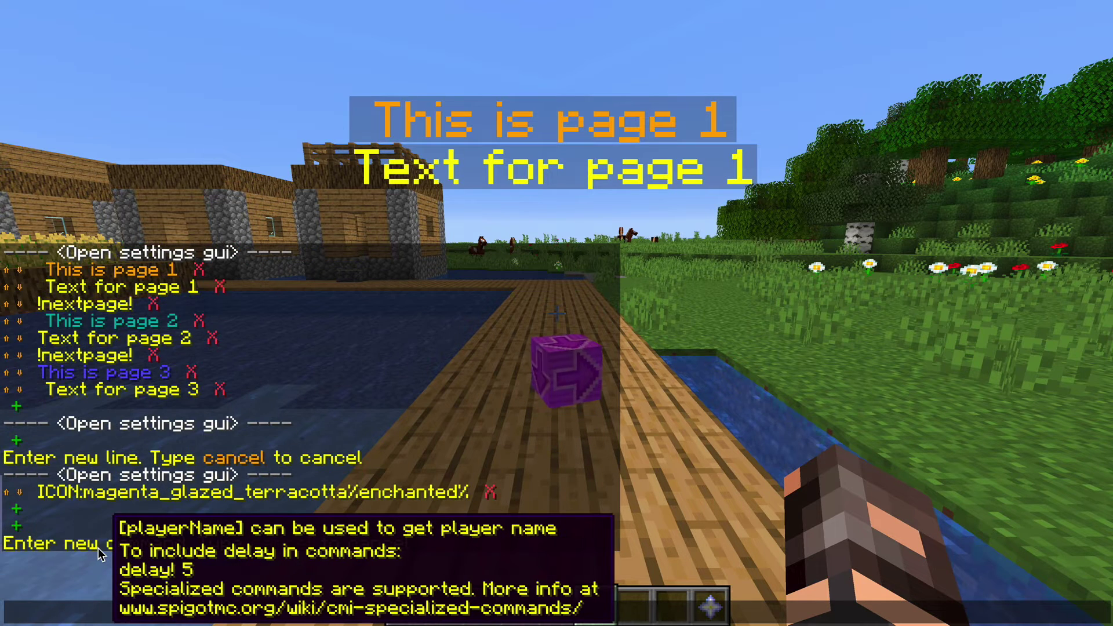
pyautogui.write('fron')
pyautogui.press('BackSpace')
pyautogui.write('m')
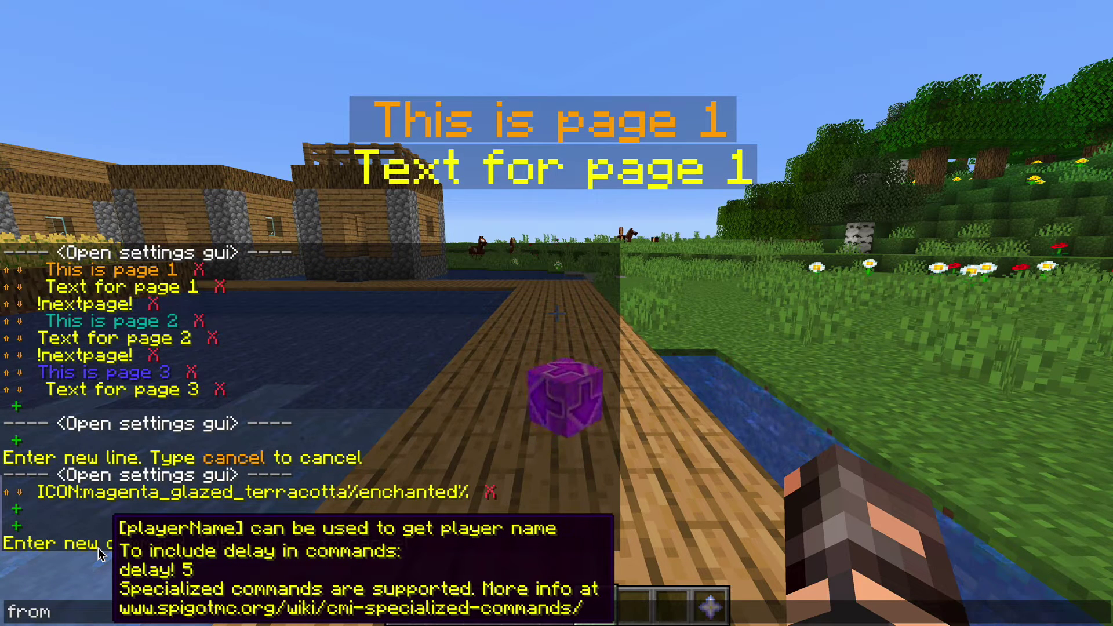
pyautogui.write('Consol')
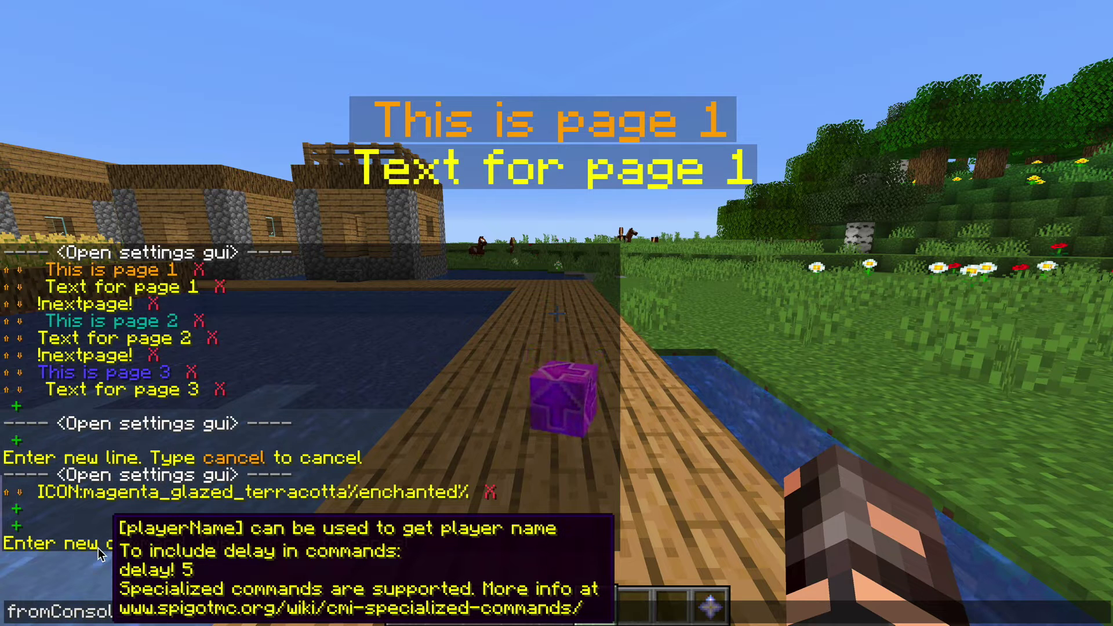
pyautogui.write('e!')
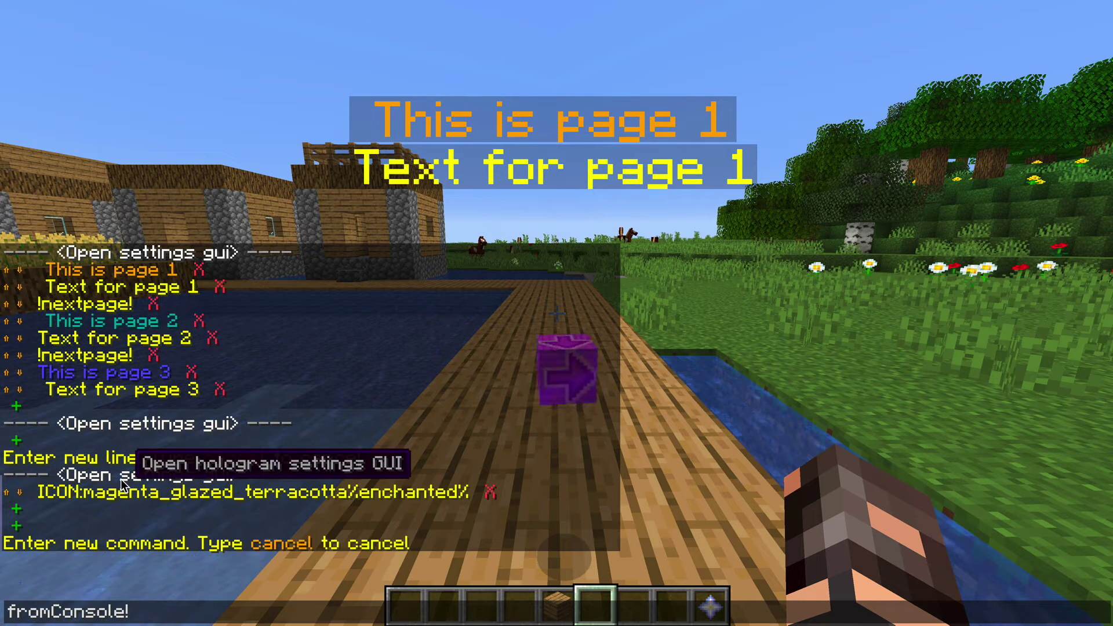
pyautogui.write(' cmi')
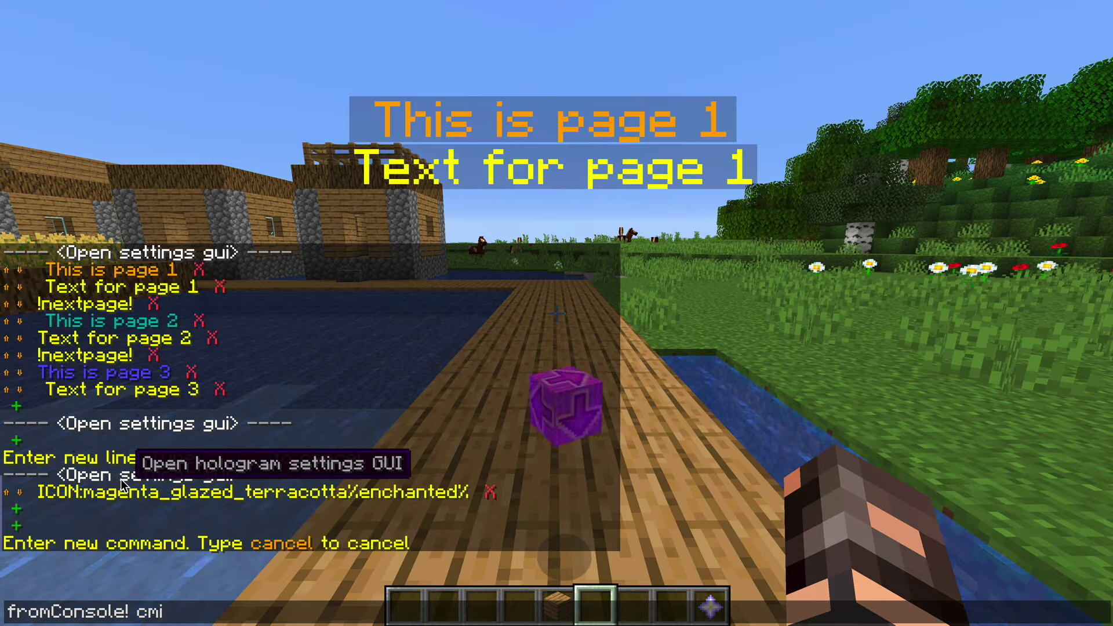
pyautogui.write(' hologrampages ')
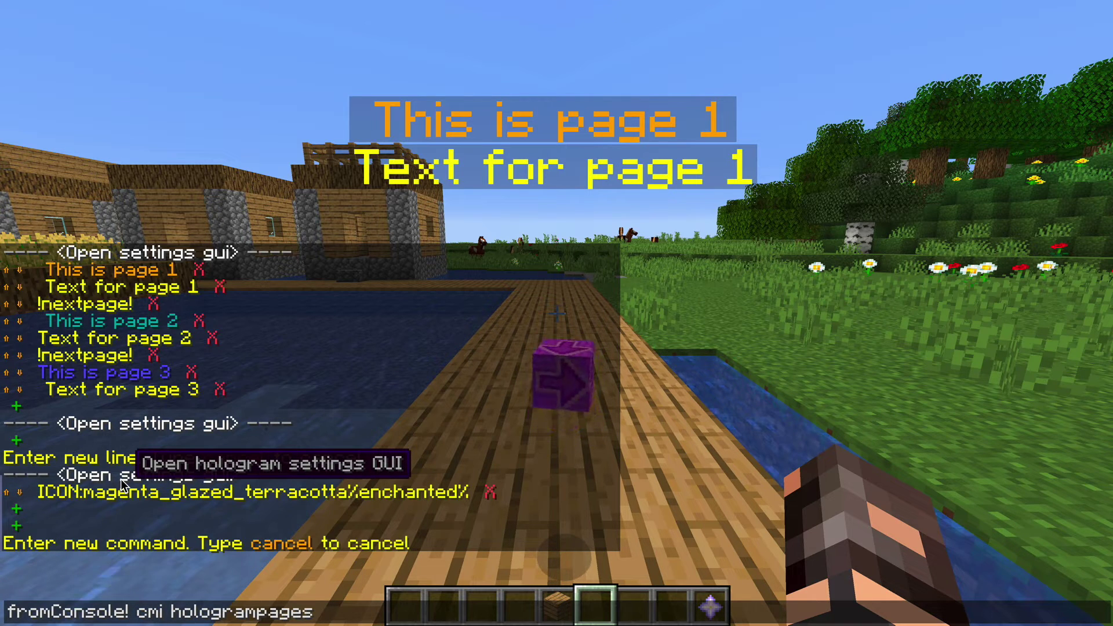
pyautogui.write('Te')
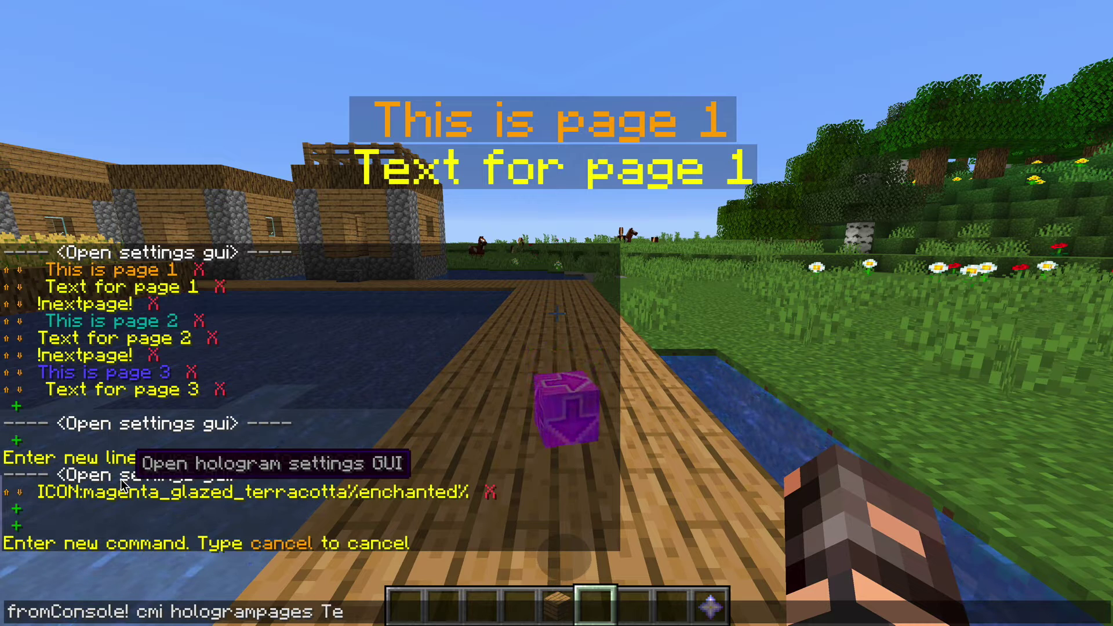
pyautogui.write('stText')
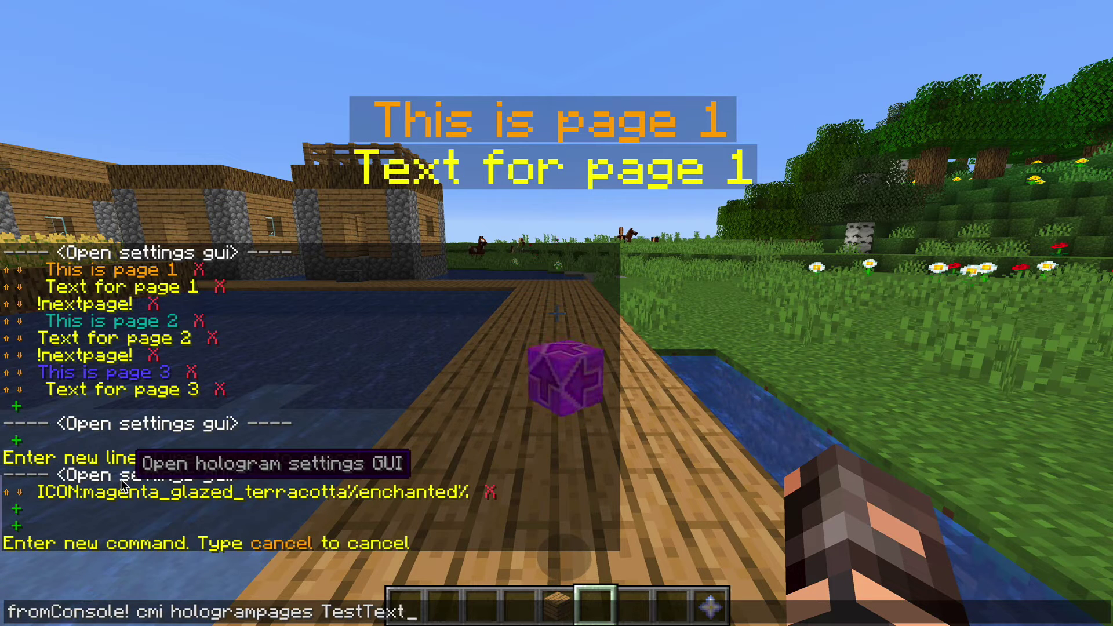
pyautogui.write(' [playerN')
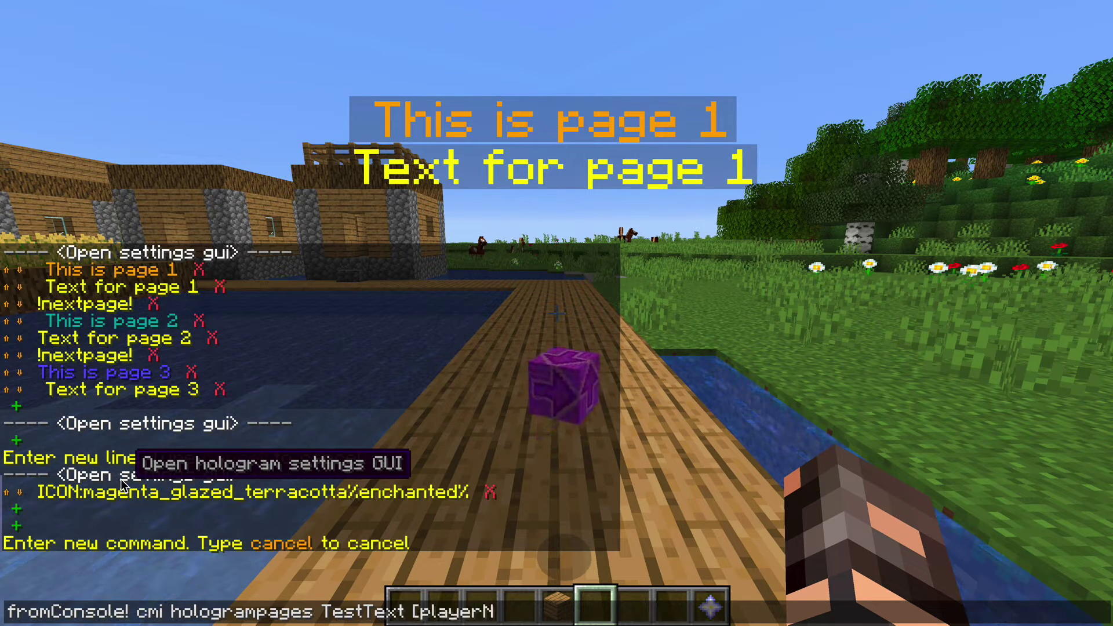
pyautogui.write('ame] next')
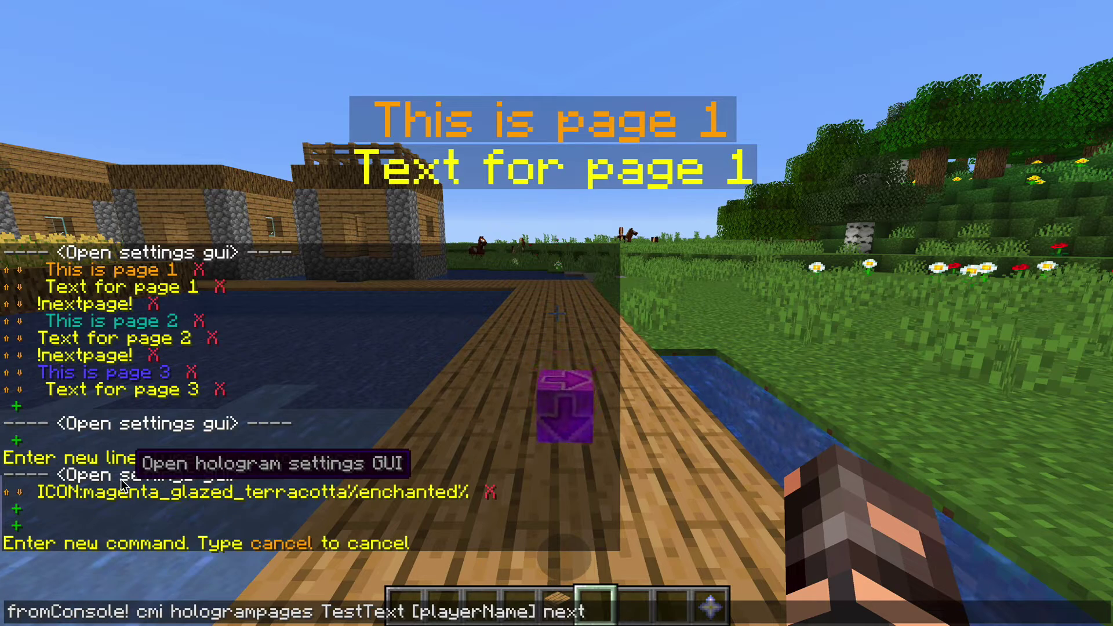
pyautogui.press('Return')
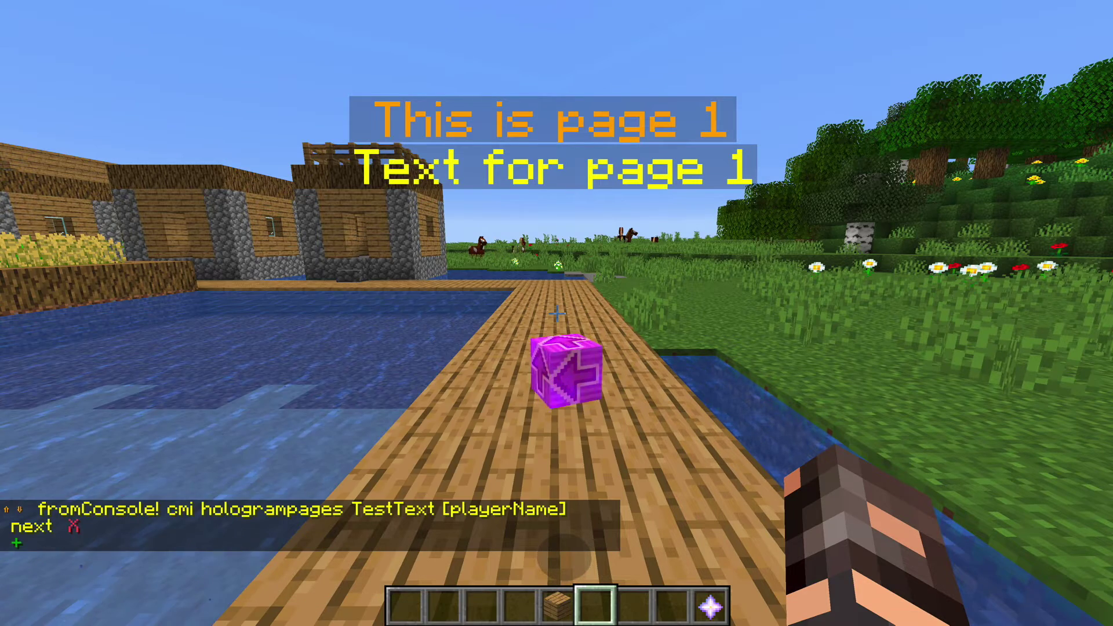
# Step: Walk down the oak path and back toward the magenta terracotta page-flip button
pyautogui.press('s')
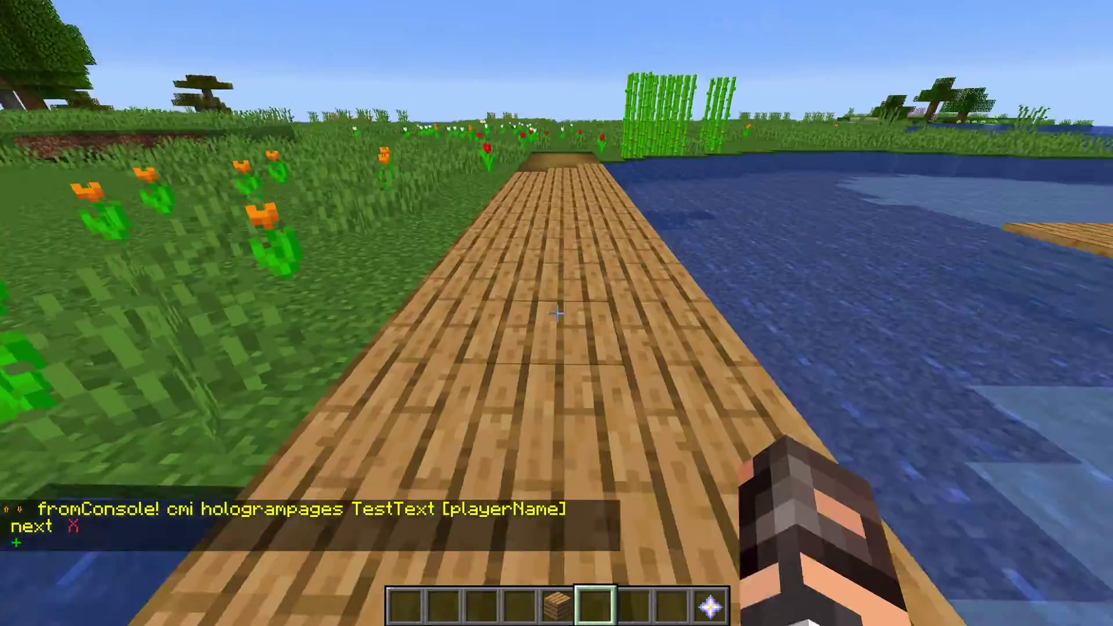
pyautogui.press('w')
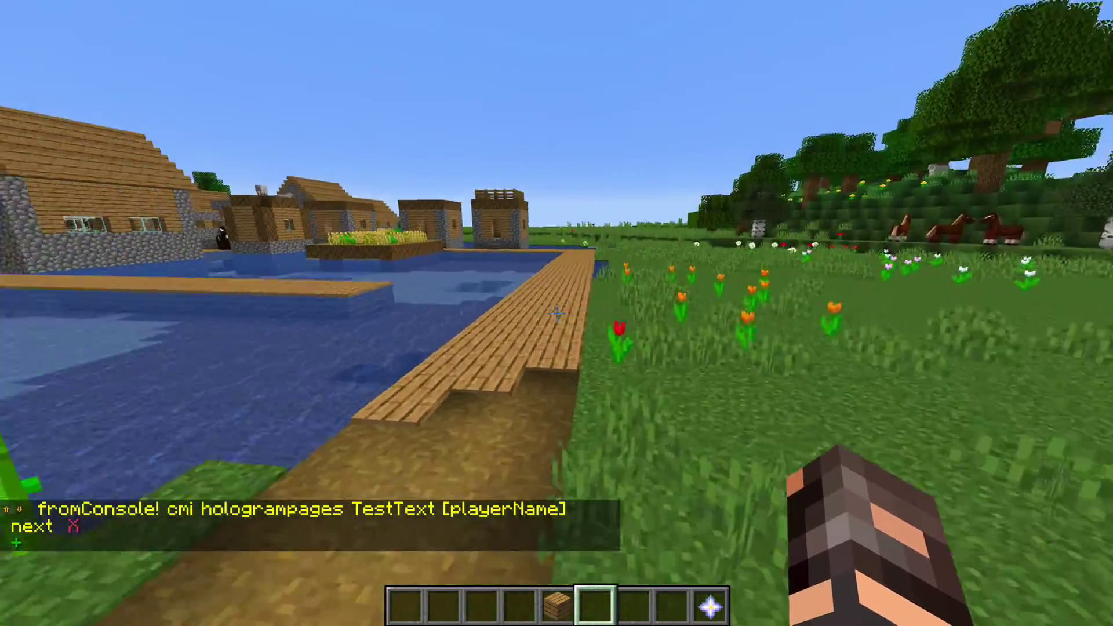
pyautogui.press('w')
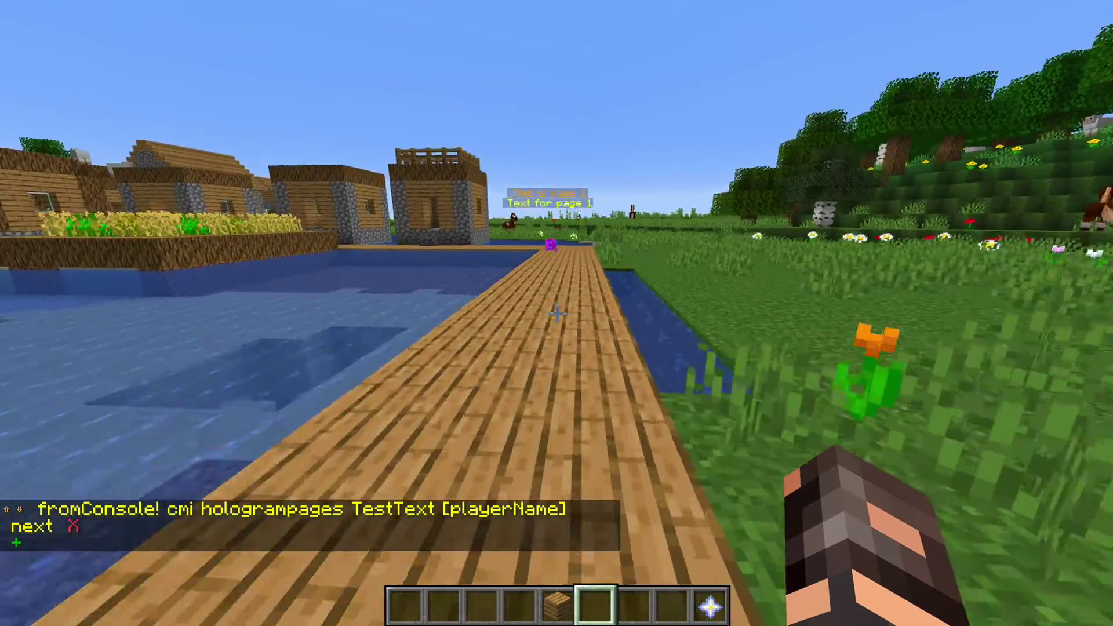
pyautogui.press('w')
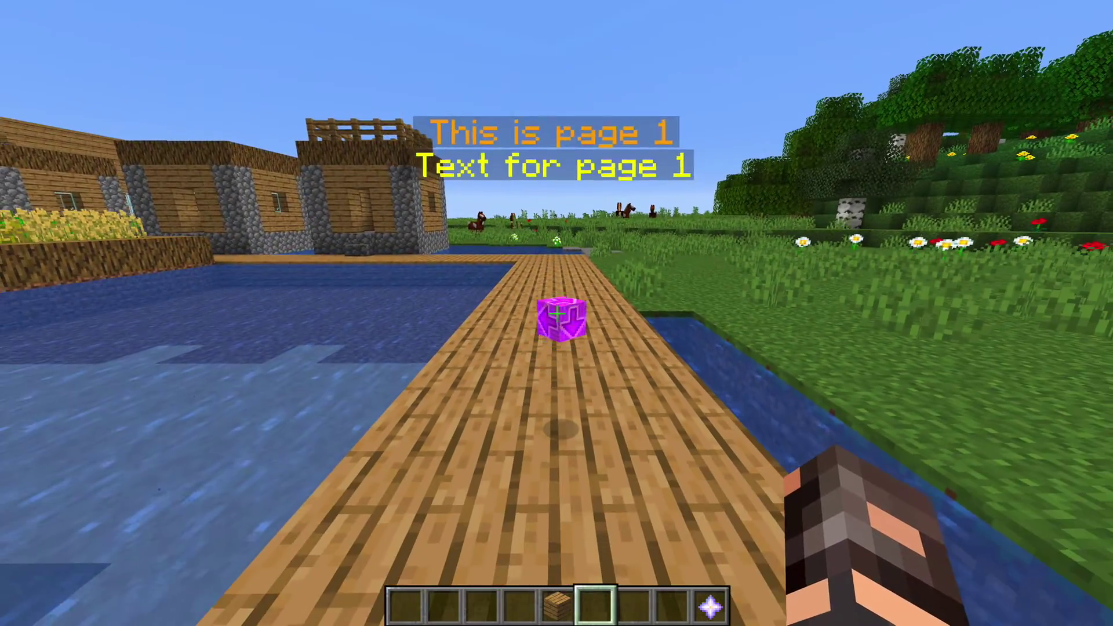
pyautogui.press('w')
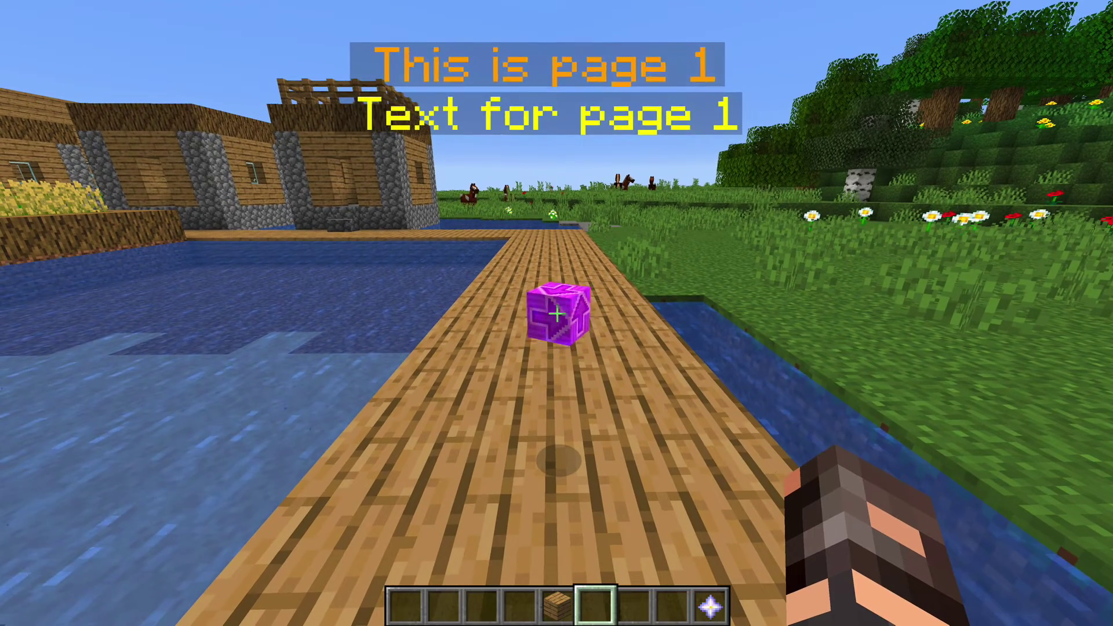
pyautogui.rightClick(557, 313)
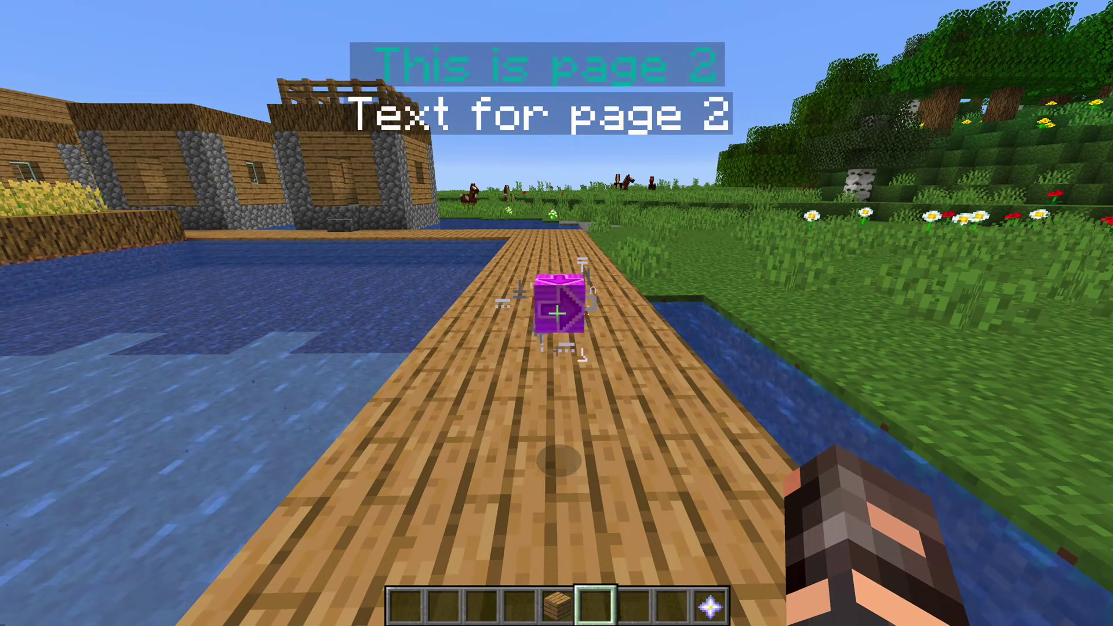
pyautogui.press('w')
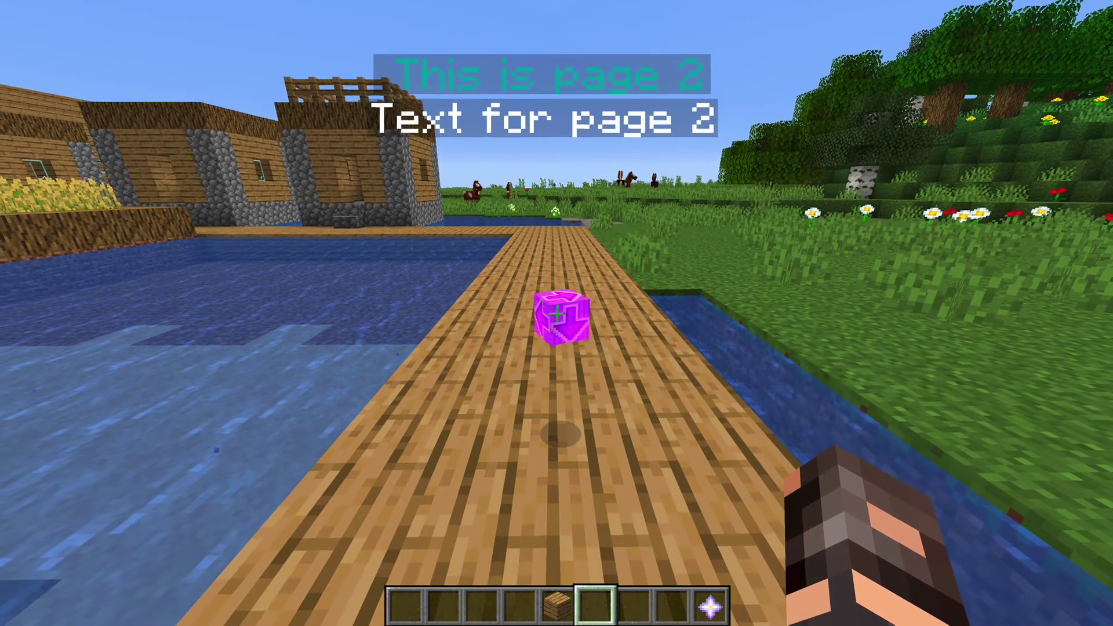
pyautogui.rightClick(556, 313)
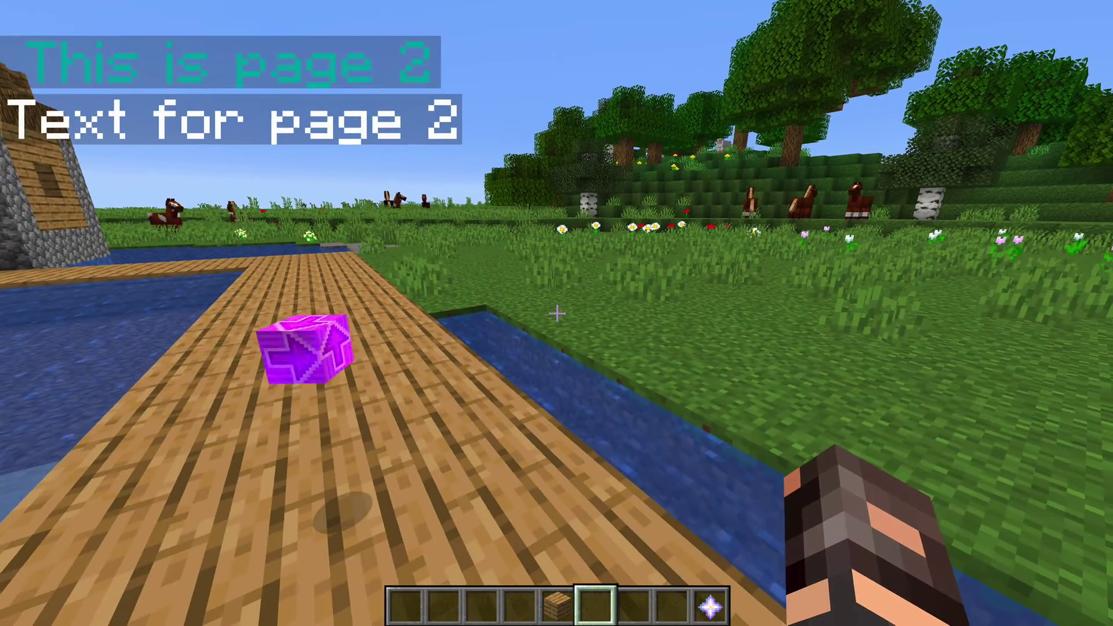
pyautogui.press('w')
pyautogui.press('s')
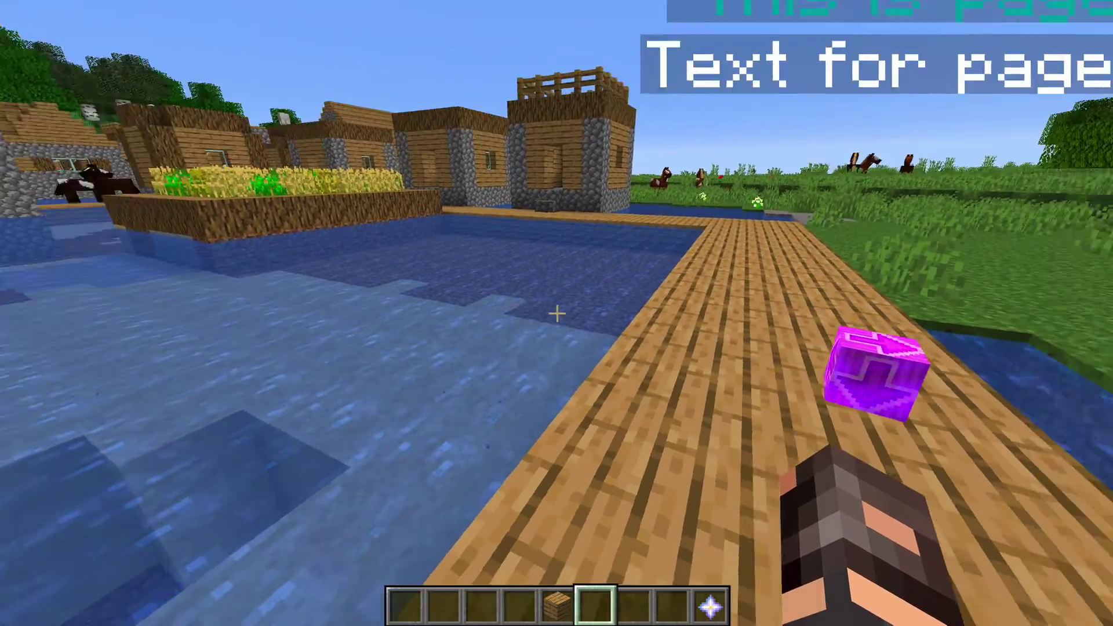
pyautogui.press('w')
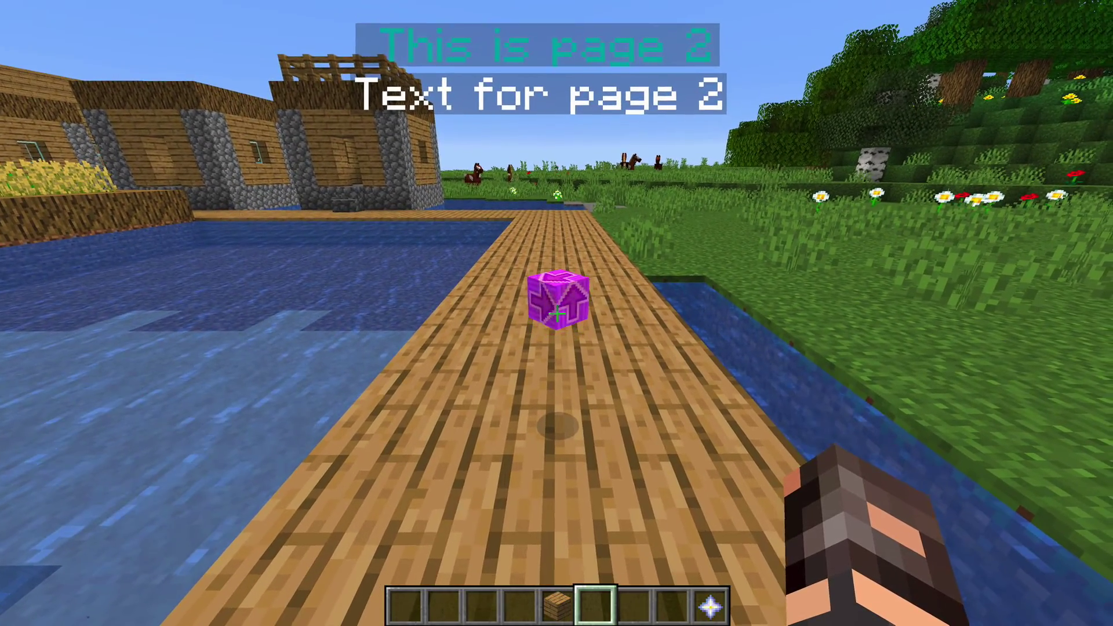
pyautogui.press('w')
pyautogui.press('s')
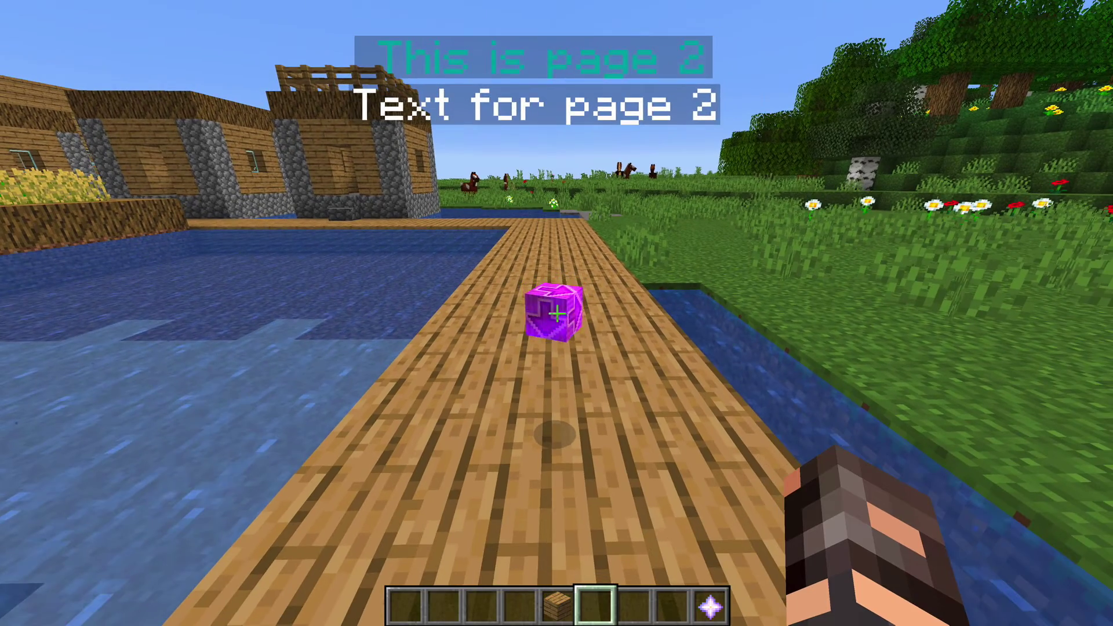
pyautogui.press('s')
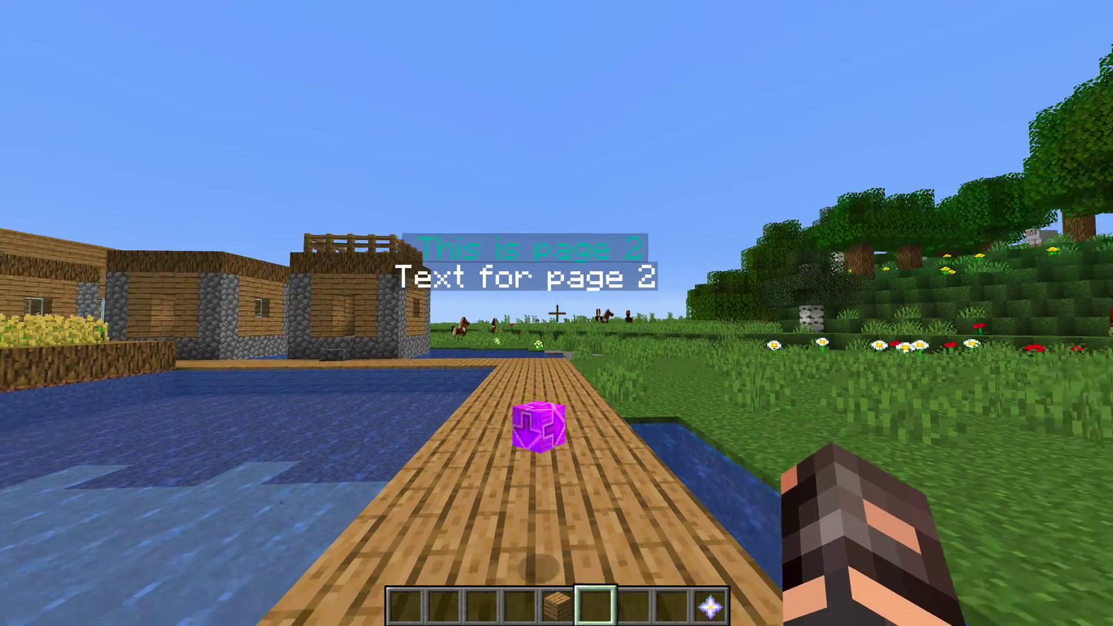
pyautogui.press('w')
pyautogui.press('w')
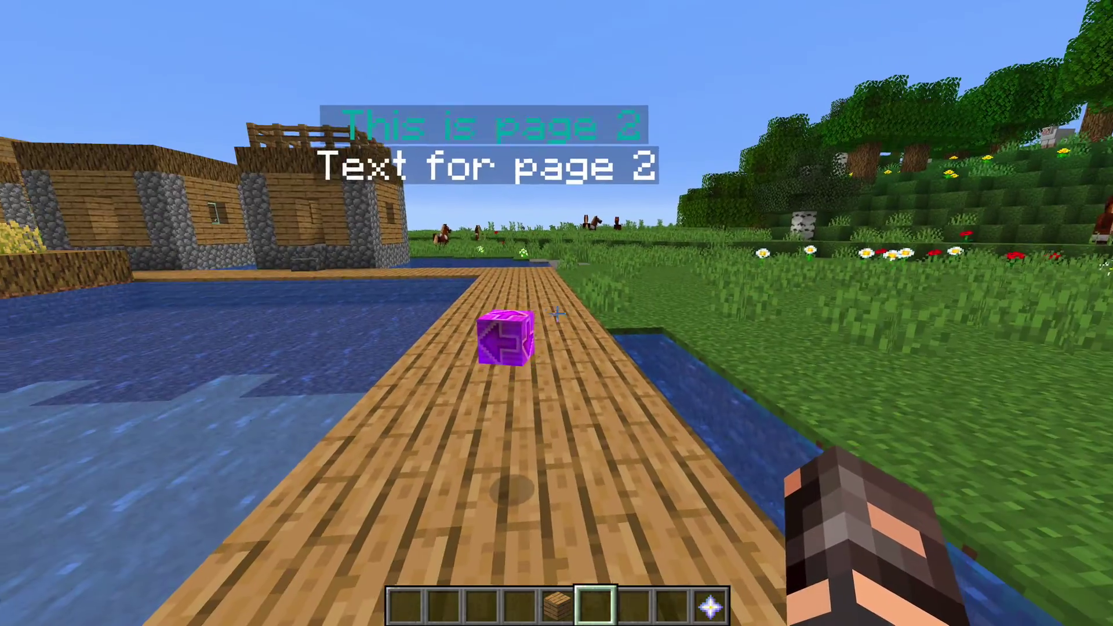
pyautogui.press('w')
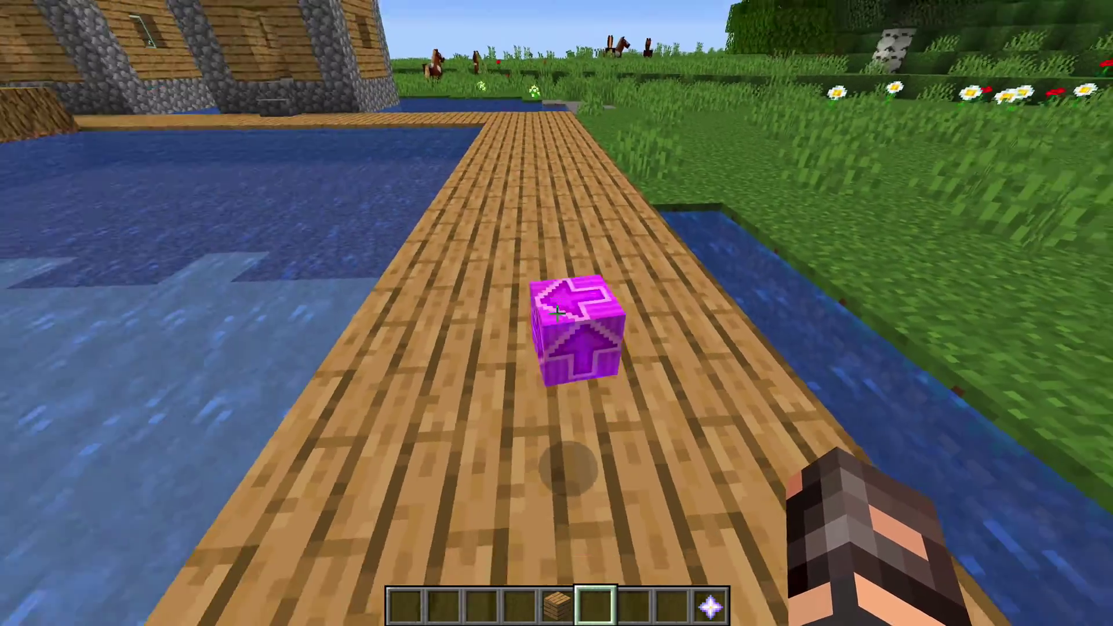
pyautogui.press('s')
# Step: Flip the hologram to page 3 and walk the oak path to check it
pyautogui.rightClick(557, 313)
pyautogui.press('s')
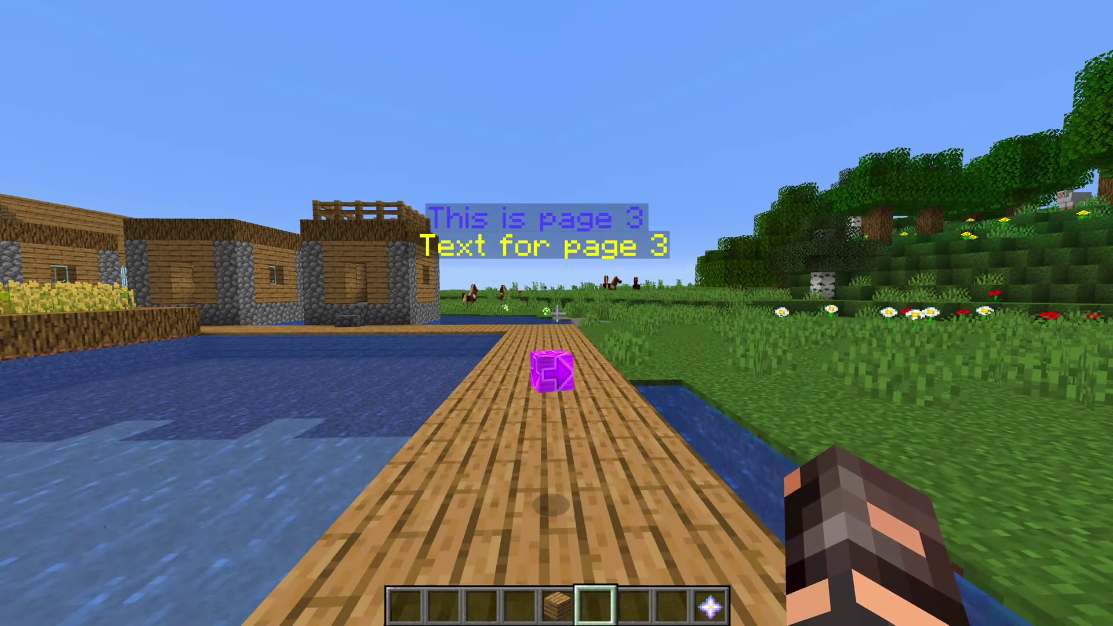
pyautogui.press('w')
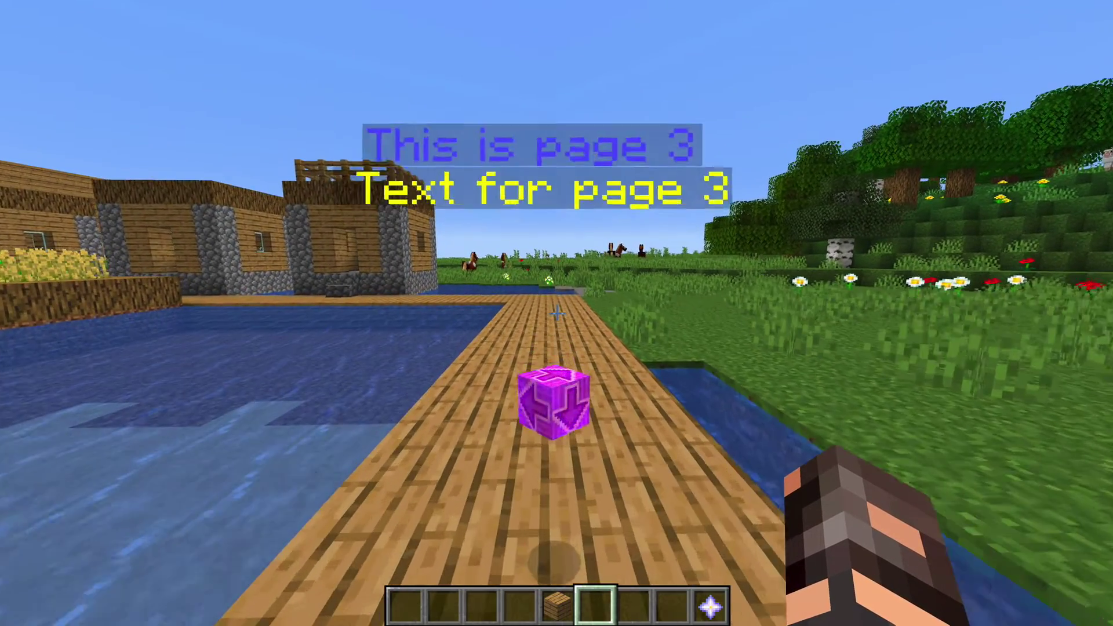
pyautogui.press('w')
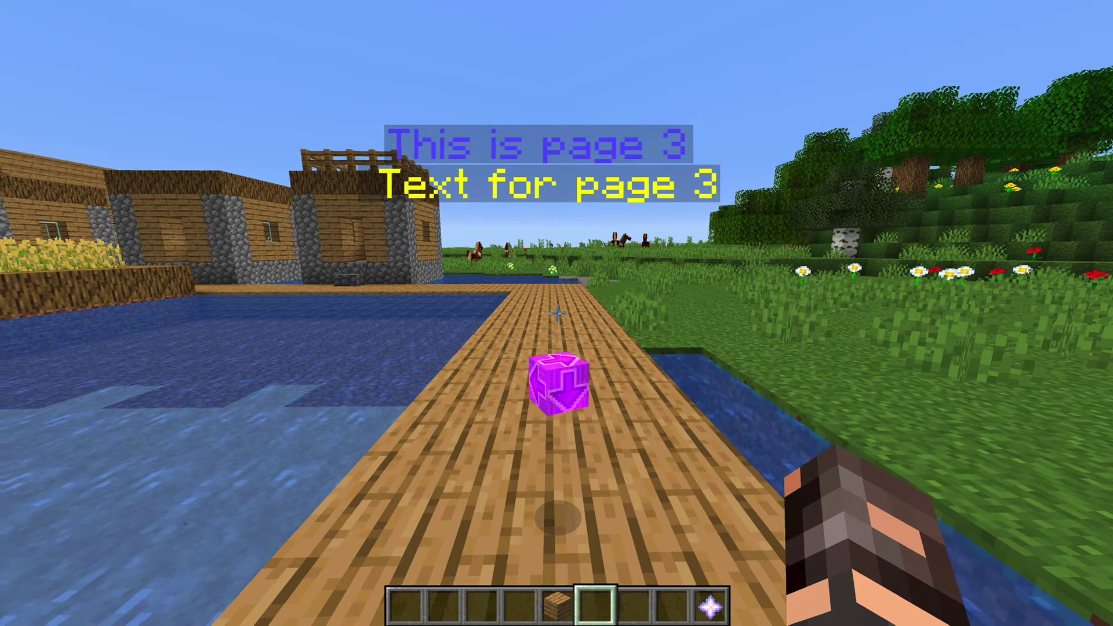
pyautogui.press('s')
pyautogui.press('w')
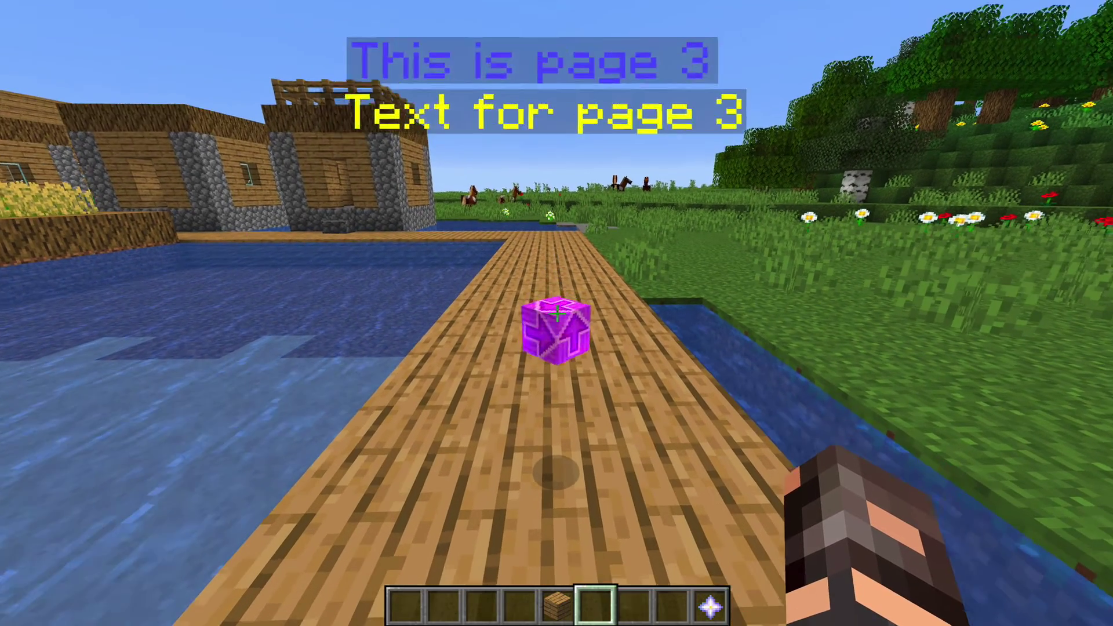
# Step: Cycle the hologram through page 1 and back to page 3, then step back
pyautogui.rightClick(557, 314)
pyautogui.rightClick(557, 313)
pyautogui.rightClick(557, 313)
pyautogui.press('s')
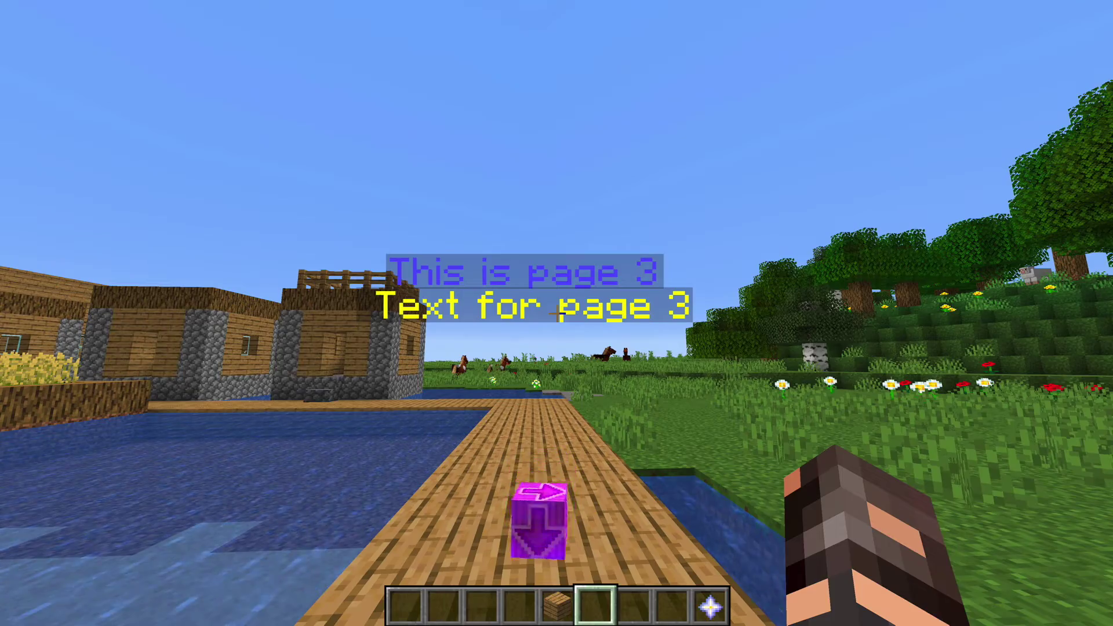
pyautogui.press('w')
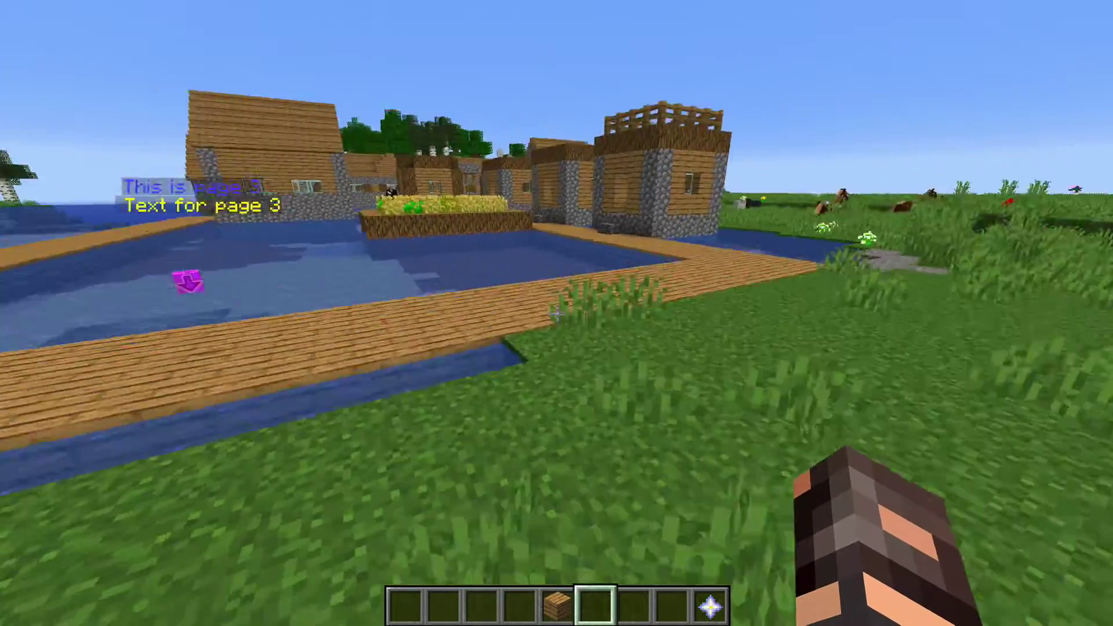
pyautogui.press('w')
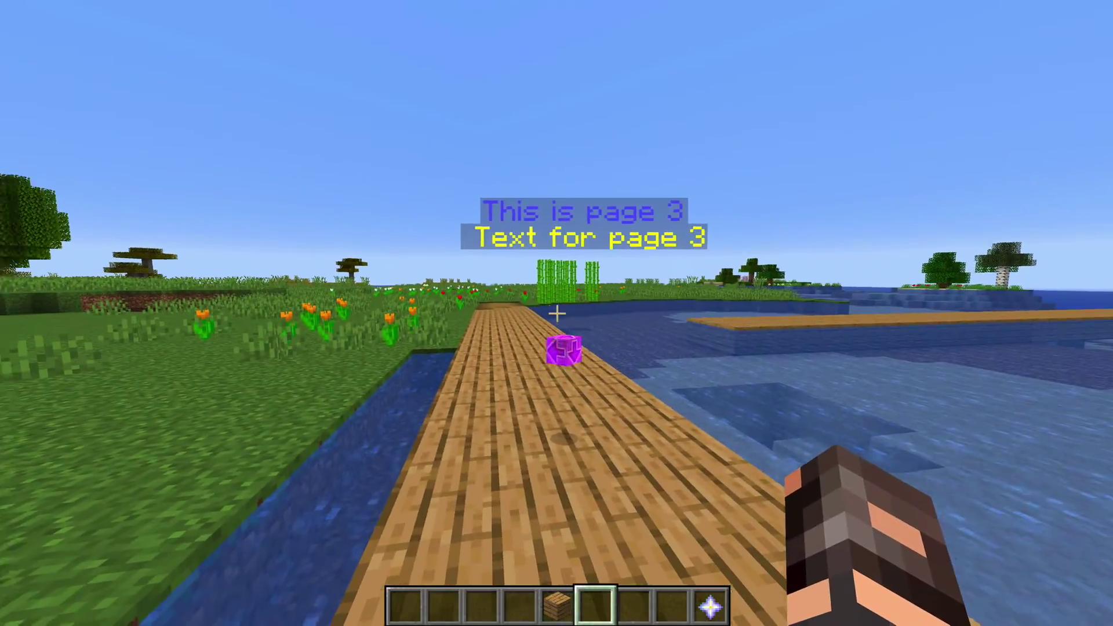
pyautogui.press('w')
pyautogui.press('s')
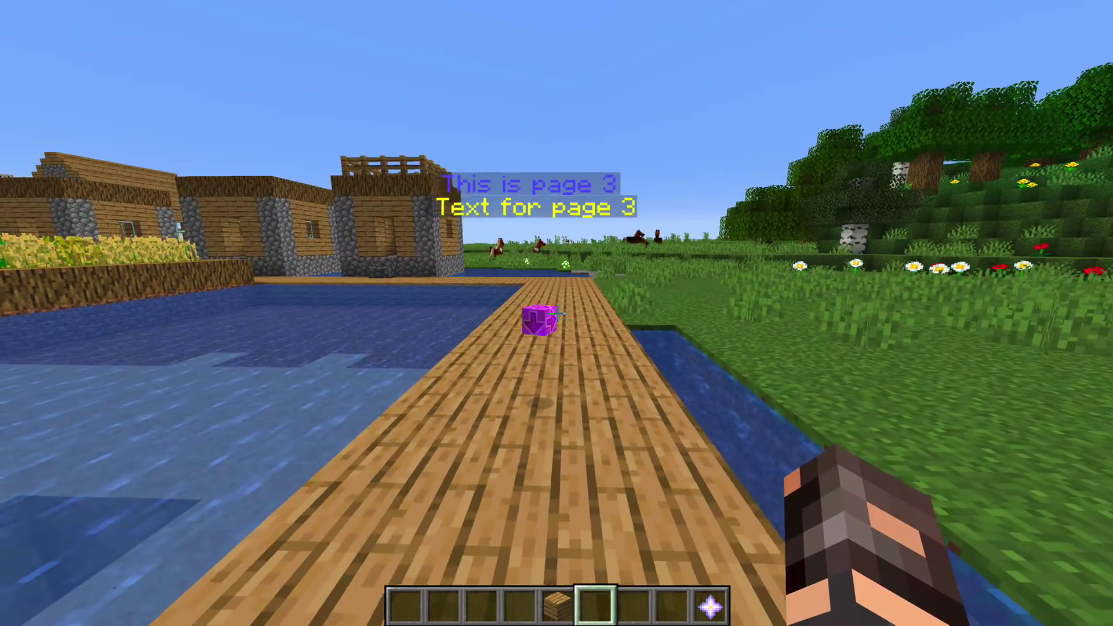
pyautogui.press('w')
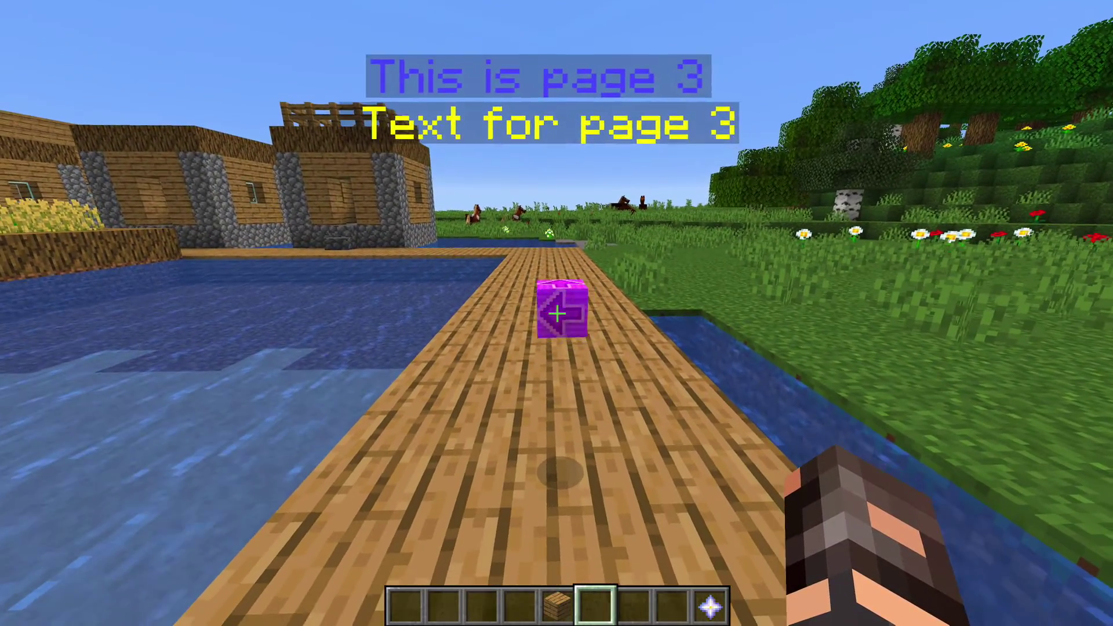
pyautogui.press('w')
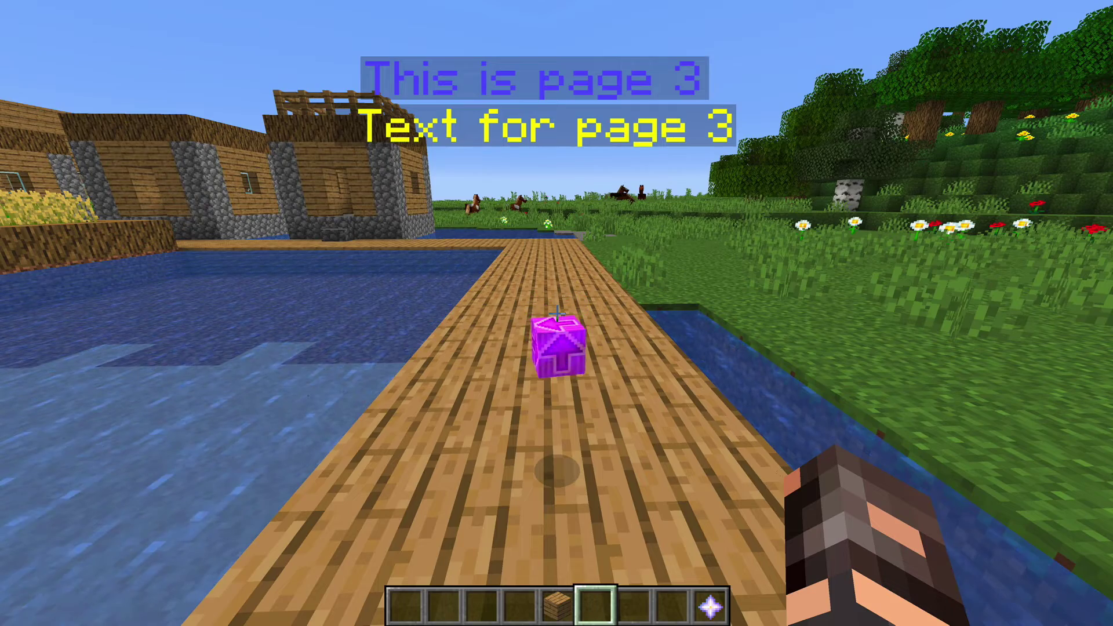
pyautogui.press('s')
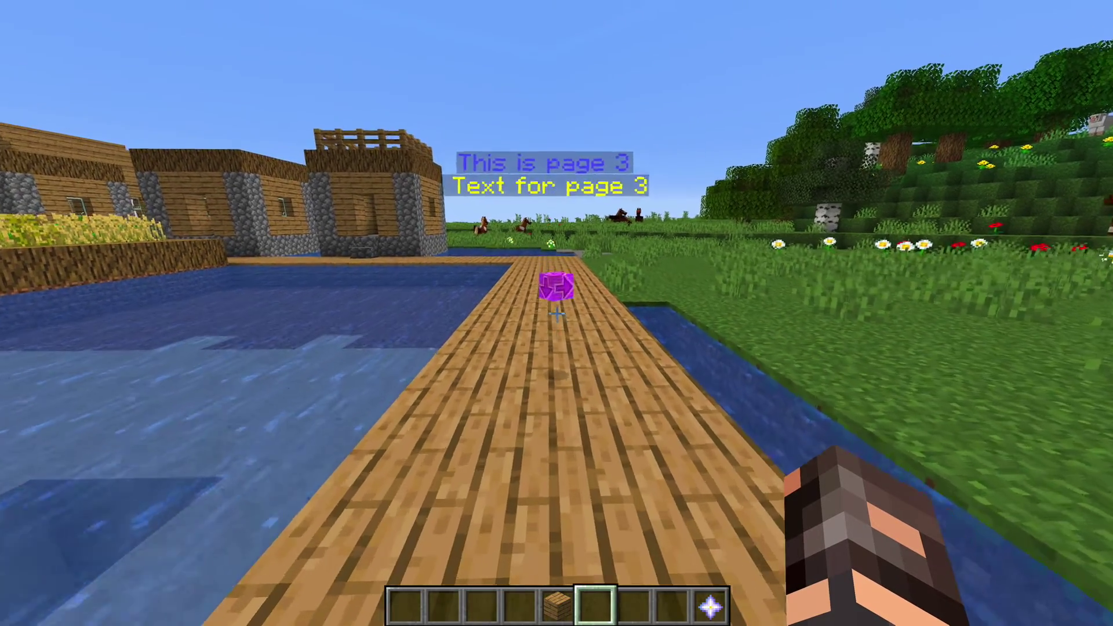
pyautogui.press('w')
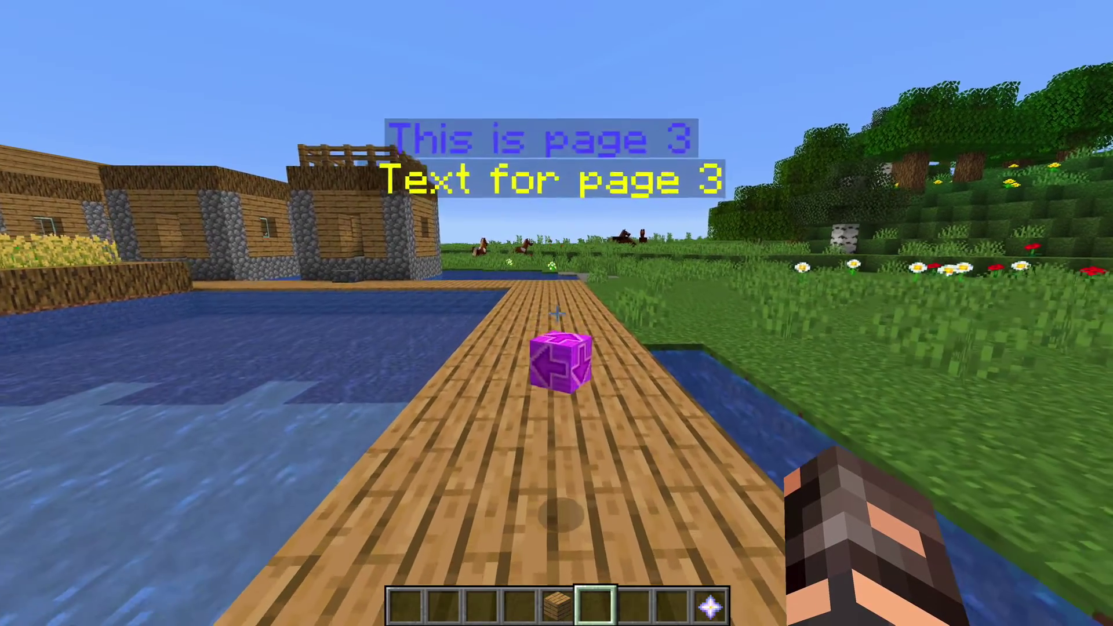
pyautogui.press('s')
pyautogui.press('w')
pyautogui.press('s')
pyautogui.press('w')
pyautogui.press('s')
pyautogui.press('w')
pyautogui.press('s')
pyautogui.press('s')
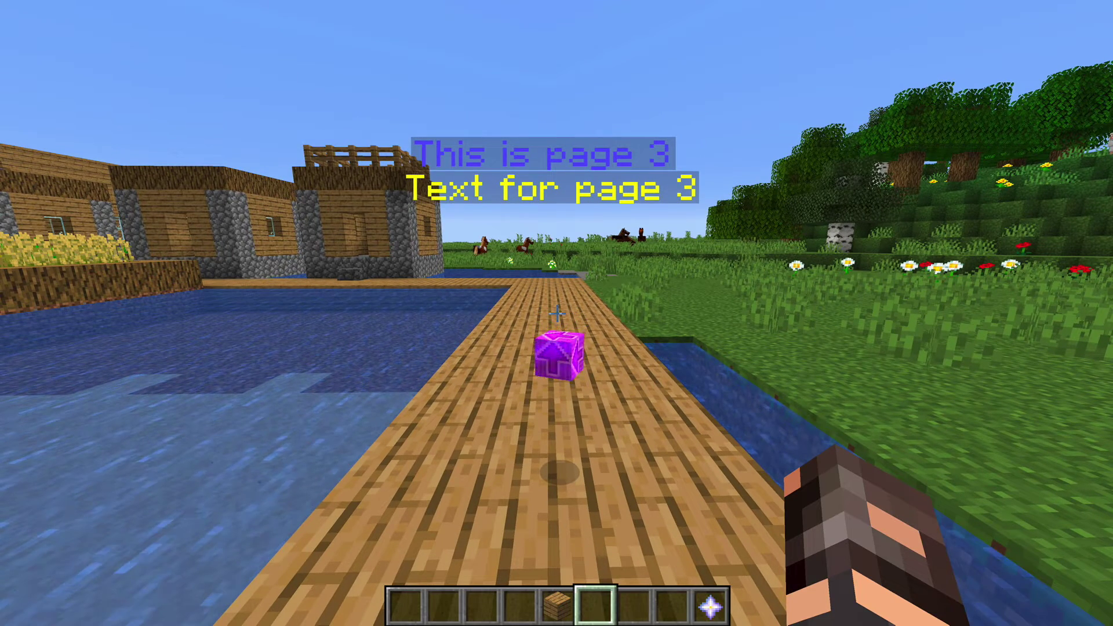